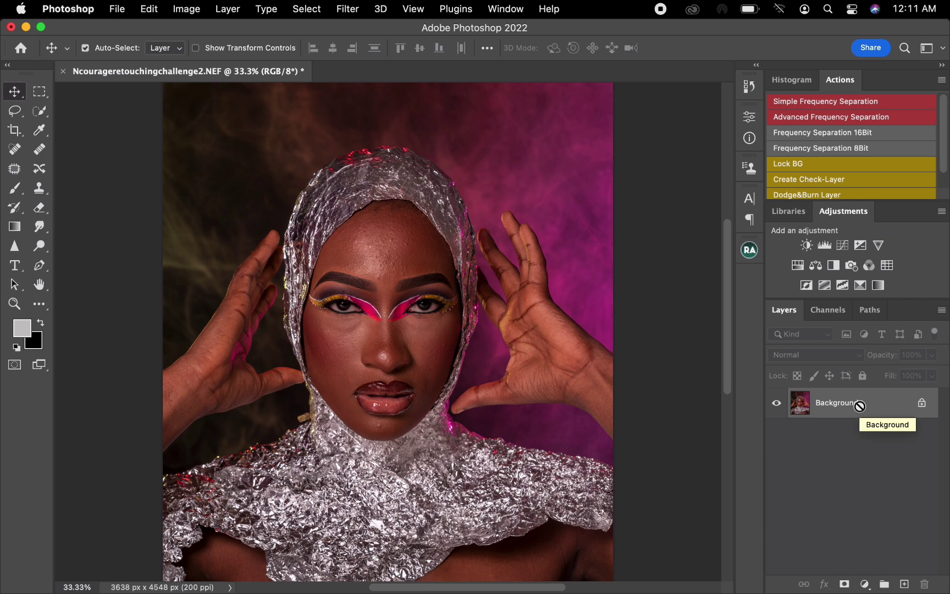
Duplicate the Background layer and run the Frequency Separation 8Bit action on the copy
{"action": "key", "text": "super+j"}
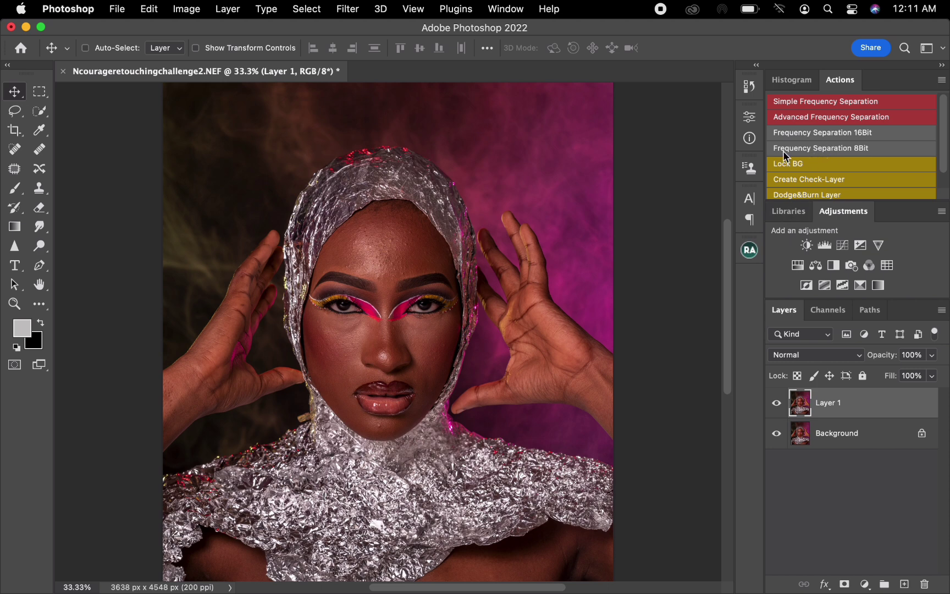
{"action": "left_click", "coordinate": [868, 153]}
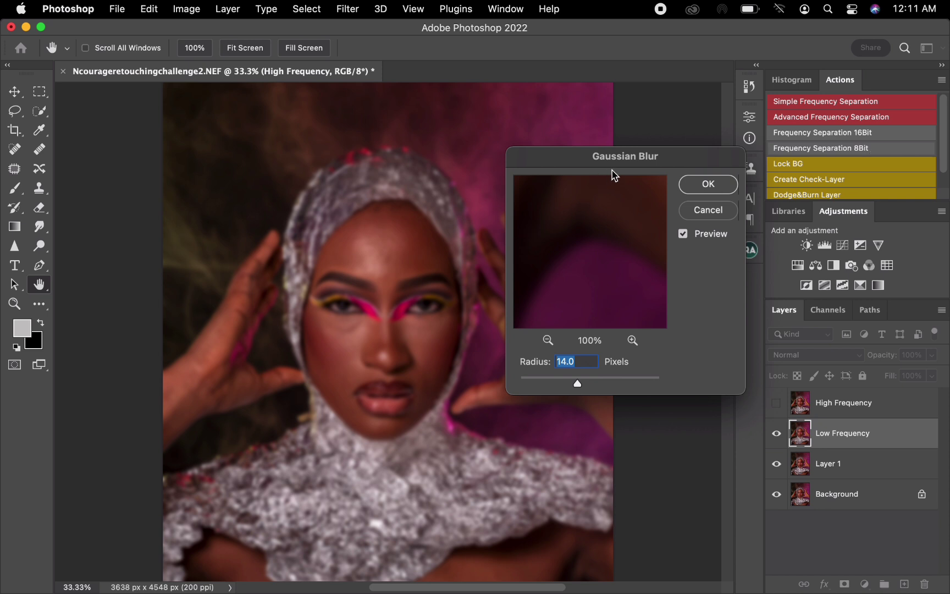
Preview the blur on the cheek and forehead skin, and apply Gaussian Blur to the Low Frequency layer with a 4.9-pixel radius
{"action": "left_click_drag", "start_coordinate": [613, 168], "coordinate": [606, 164]}
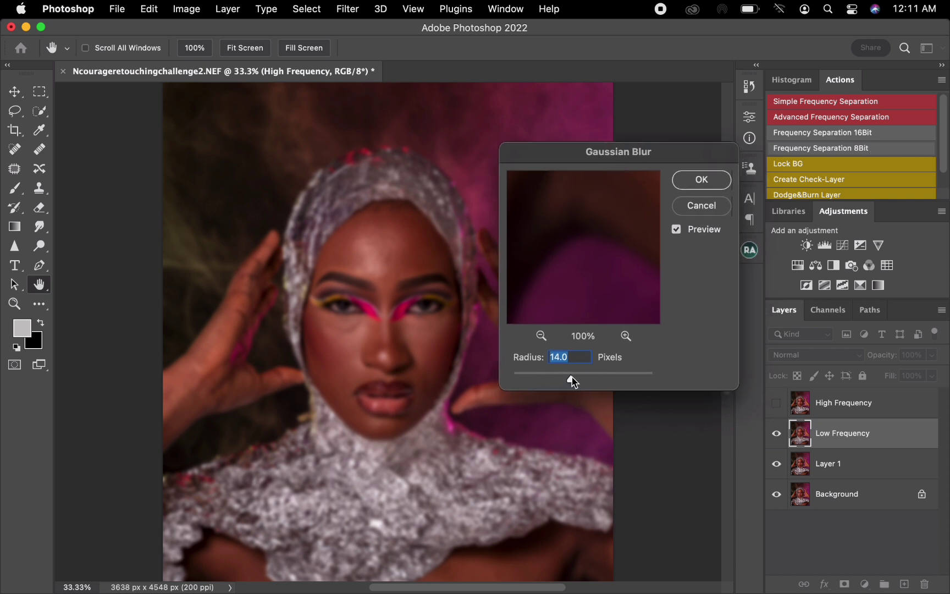
{"action": "left_click_drag", "start_coordinate": [572, 382], "coordinate": [485, 409]}
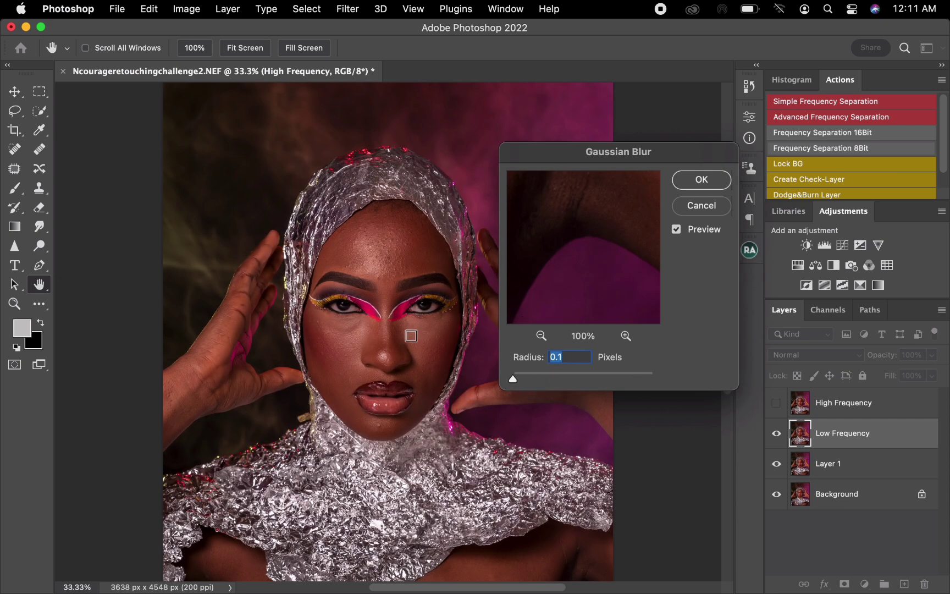
{"action": "left_click", "coordinate": [416, 342]}
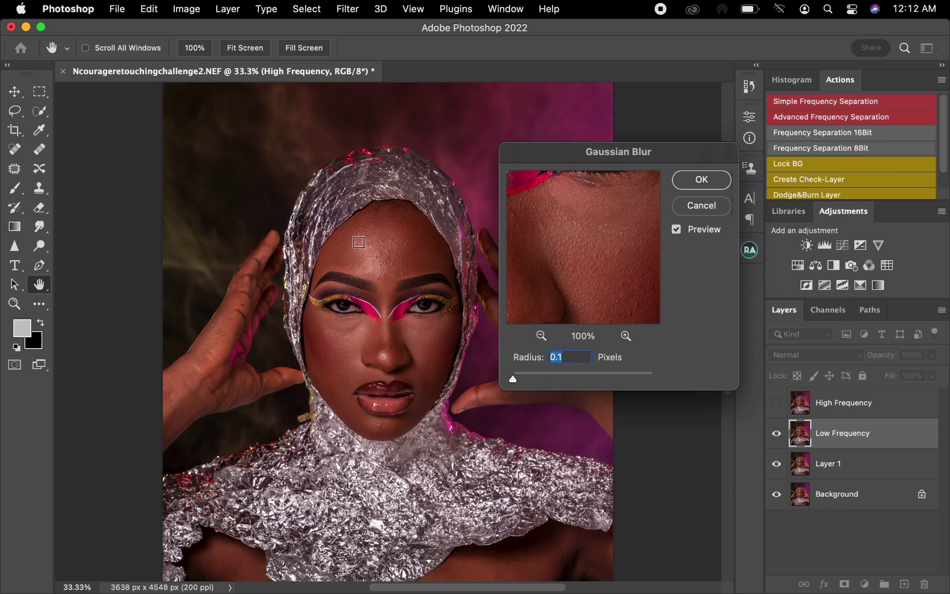
{"action": "left_click", "coordinate": [382, 260]}
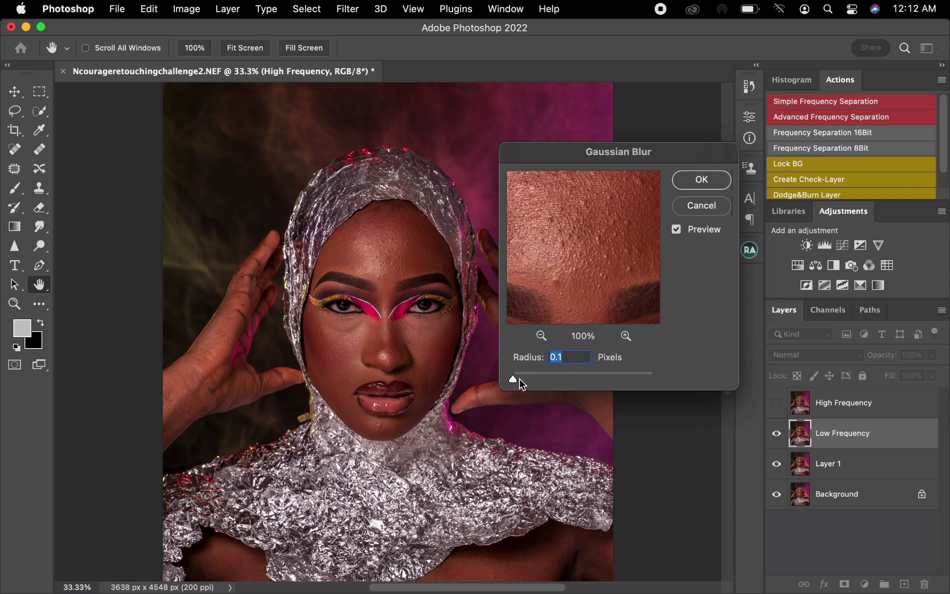
{"action": "left_click_drag", "start_coordinate": [513, 378], "coordinate": [551, 379]}
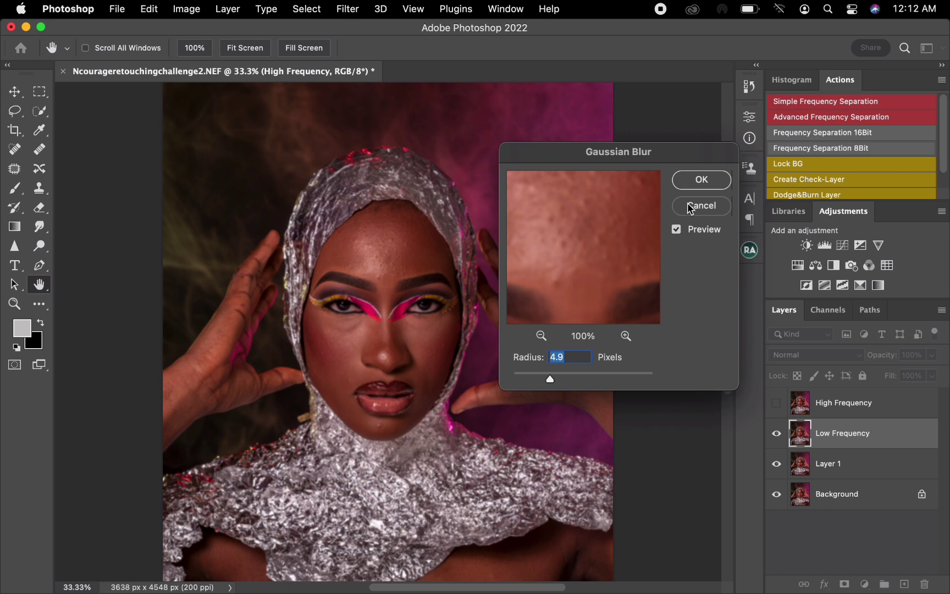
{"action": "left_click", "coordinate": [697, 183]}
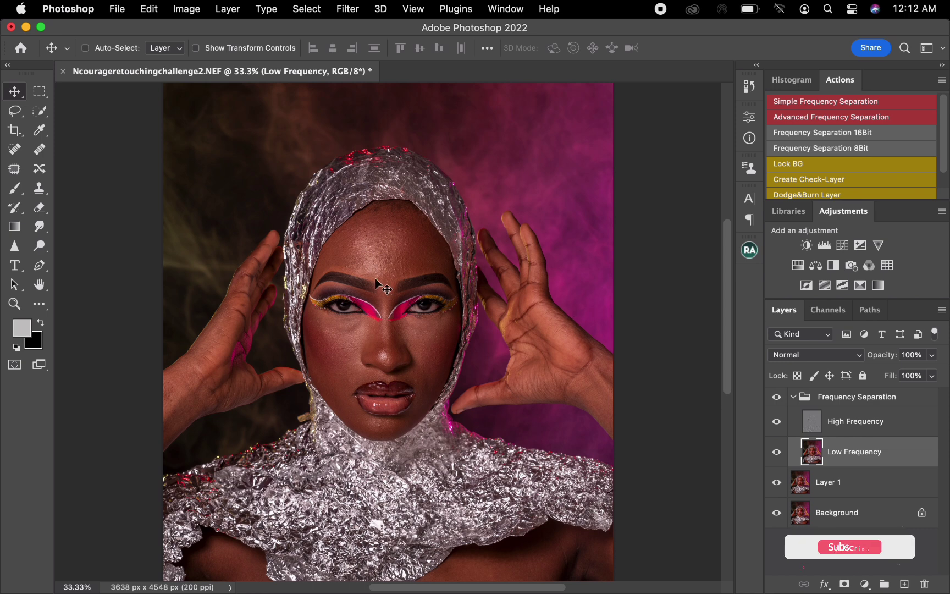
Select the High Frequency layer for texture retouching on the face
{"action": "key", "text": "z"}
{"action": "left_click_drag", "start_coordinate": [403, 328], "coordinate": [433, 330]}
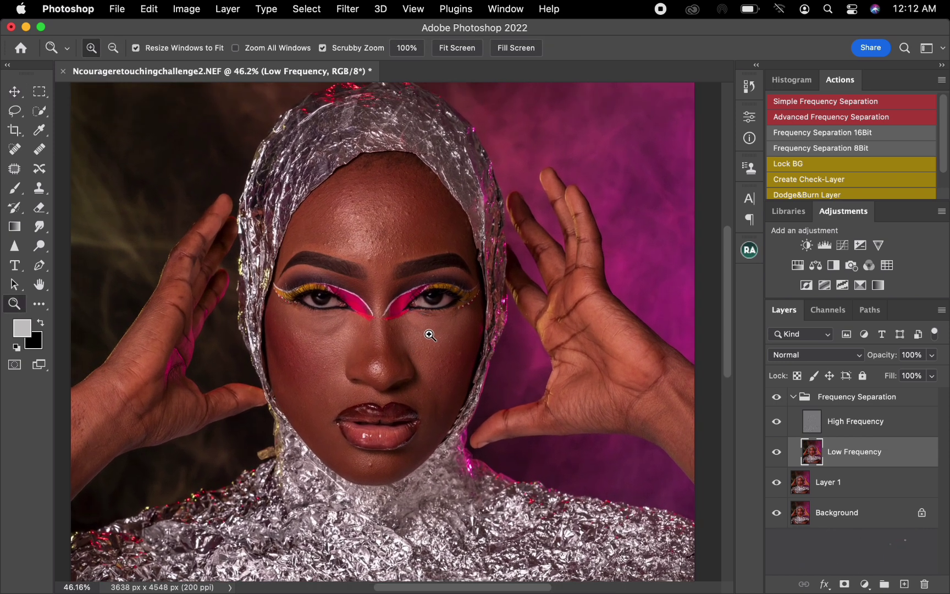
{"action": "key", "text": "v"}
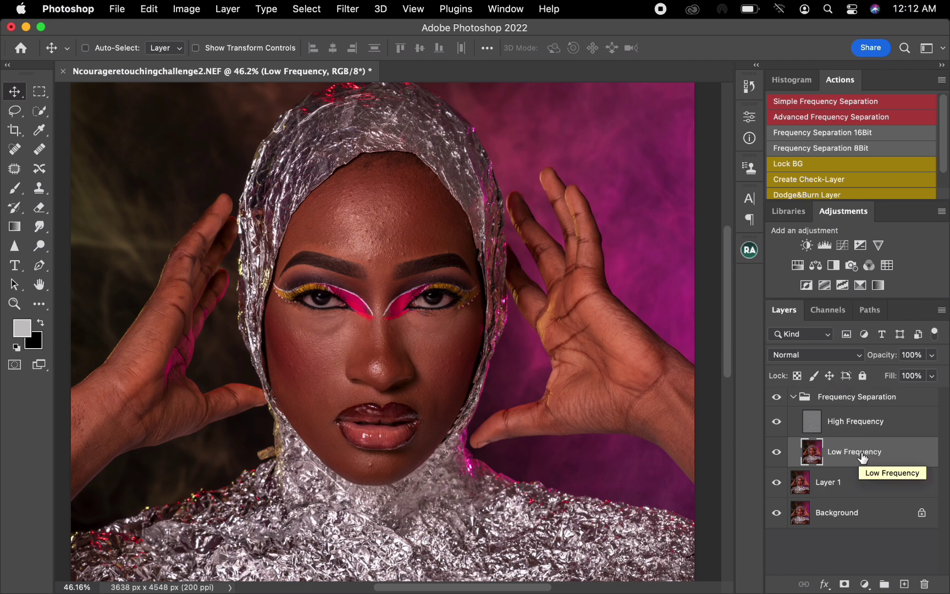
{"action": "left_click", "coordinate": [902, 427]}
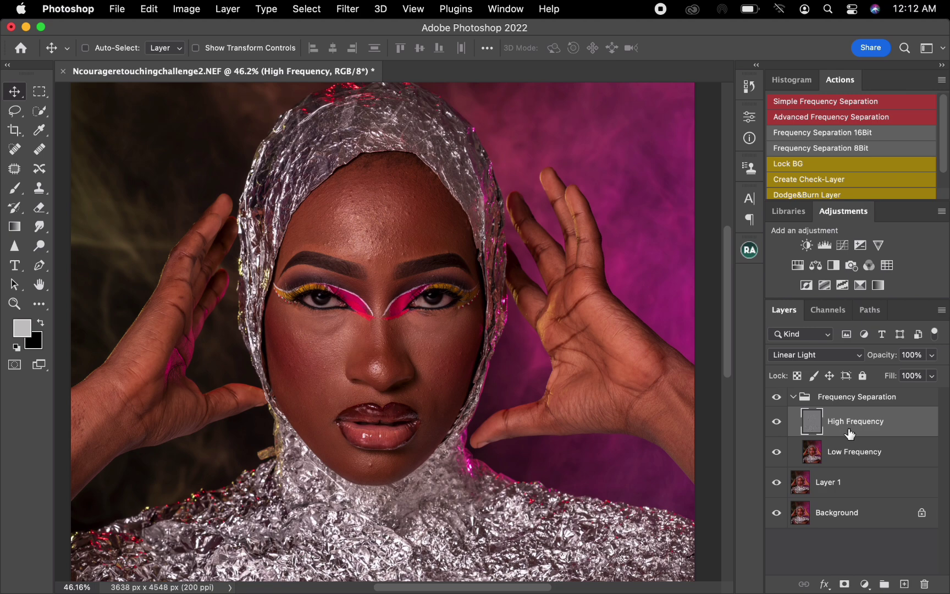
{"action": "left_click", "coordinate": [906, 460]}
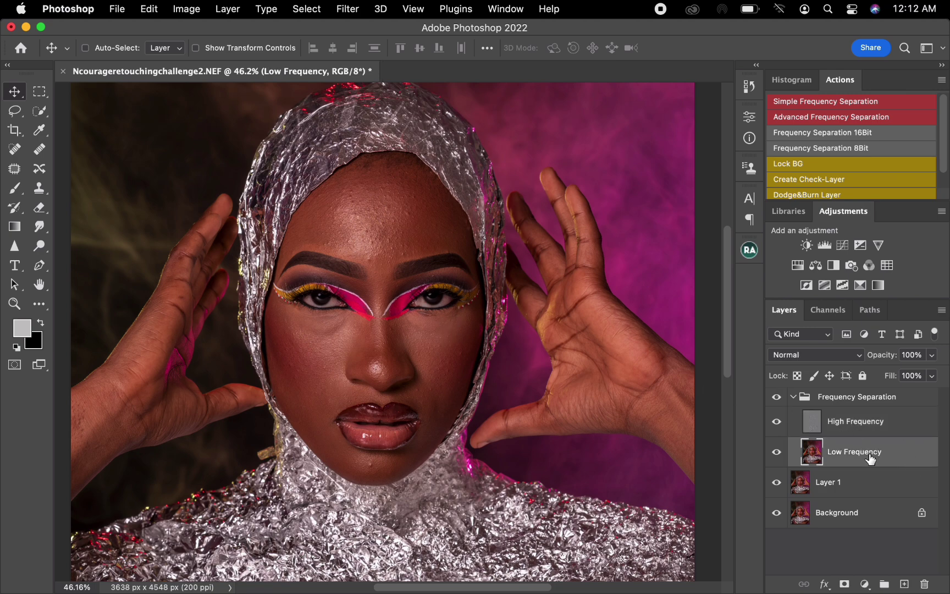
{"action": "left_click", "coordinate": [895, 433]}
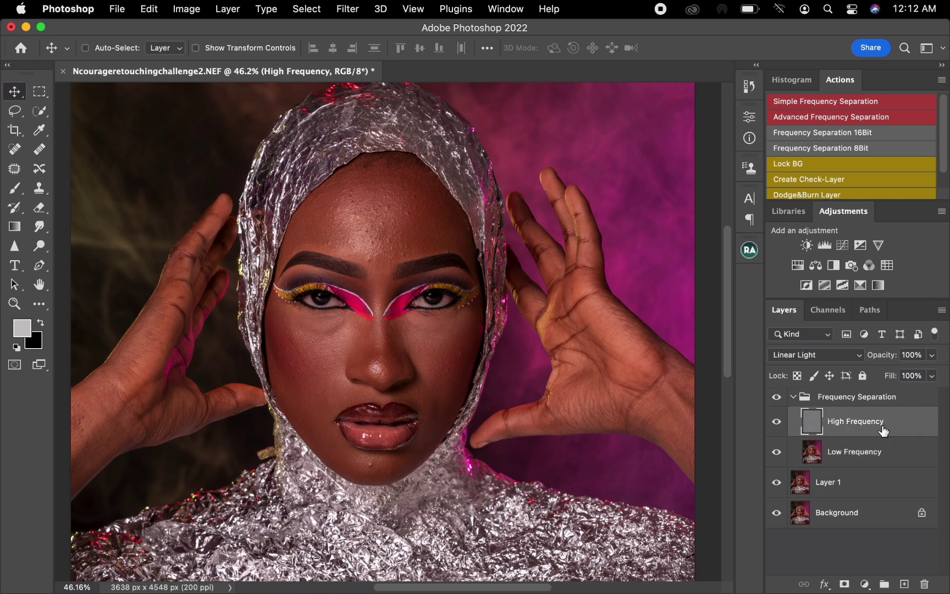
{"action": "key", "text": "super+equal"}
{"action": "key", "text": "super+equal"}
{"action": "key", "text": "super+equal"}
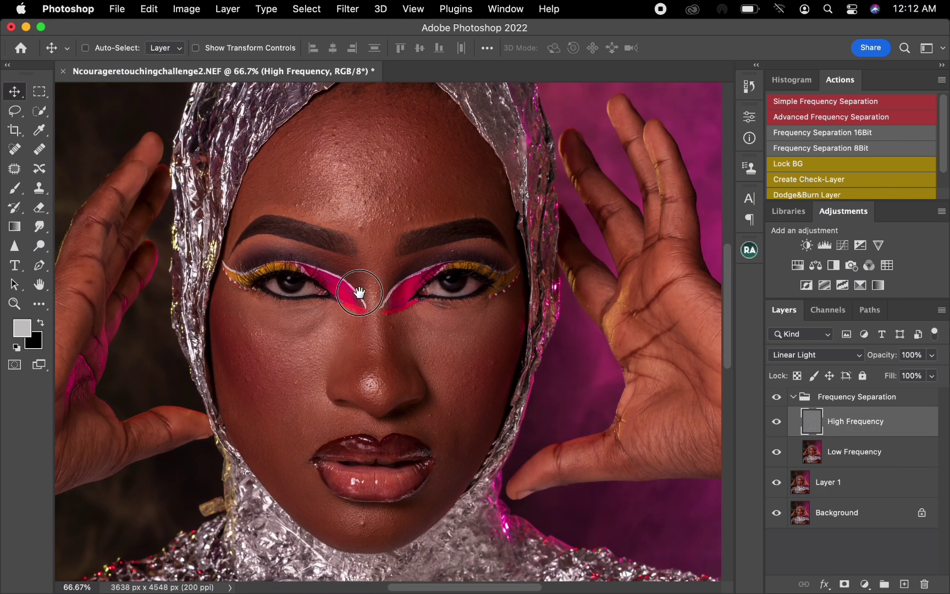
{"action": "left_click_drag", "start_coordinate": [358, 290], "coordinate": [351, 337]}
Set up the Clone Stamp tool with a 30-pixel brush
{"action": "left_click", "coordinate": [42, 193]}
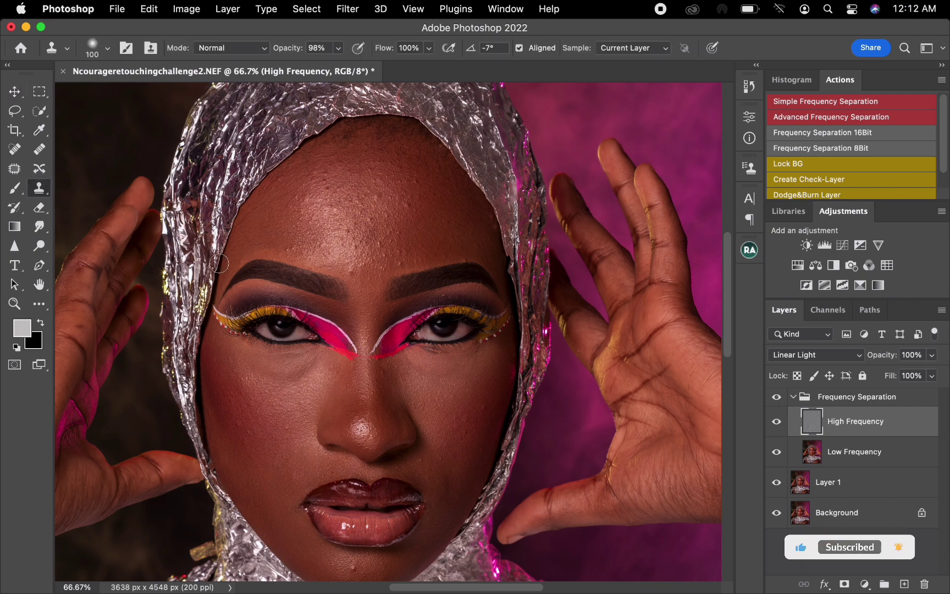
{"action": "key", "text": "bracketleft"}
{"action": "key", "text": "bracketleft"}
{"action": "key", "text": "bracketleft"}
{"action": "key", "text": "bracketleft"}
{"action": "key", "text": "bracketleft"}
{"action": "key", "text": "bracketleft"}
{"action": "key", "text": "bracketleft"}
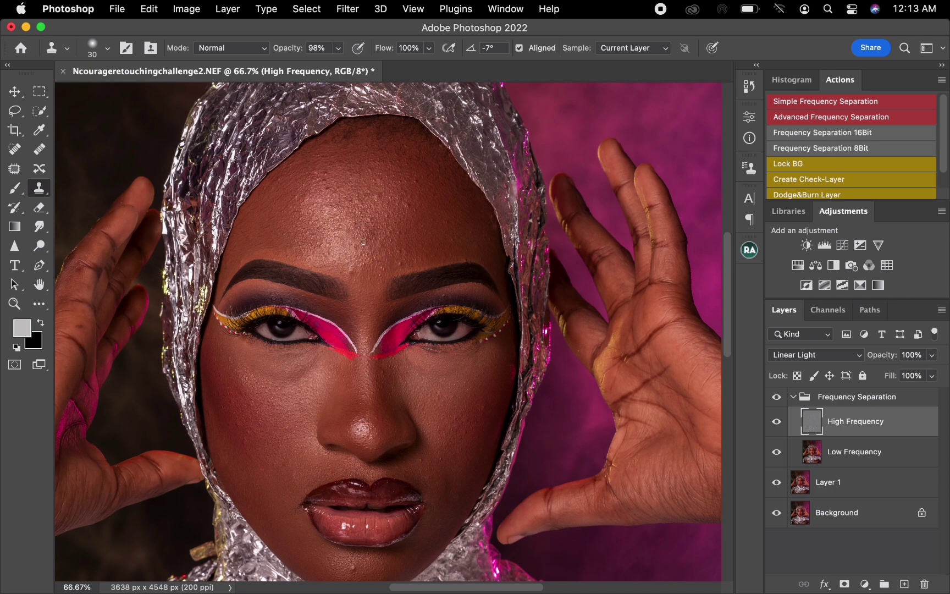
Clone clean skin texture over the blemishes on the forehead, cheeks and nose on the High Frequency layer
{"action": "left_click", "coordinate": [388, 273], "text": "alt"}
{"action": "left_click_drag", "start_coordinate": [380, 275], "coordinate": [384, 268]}
{"action": "left_click", "coordinate": [337, 178], "text": "alt"}
{"action": "mouse_move", "coordinate": [328, 189]}
{"action": "left_mouse_down"}
{"action": "mouse_move", "coordinate": [324, 177]}
{"action": "mouse_move", "coordinate": [272, 191]}
{"action": "mouse_move", "coordinate": [298, 219]}
{"action": "left_mouse_up"}
{"action": "left_click", "coordinate": [280, 178], "text": "alt"}
{"action": "left_click", "coordinate": [278, 436], "text": "alt"}
{"action": "left_click", "coordinate": [288, 427]}
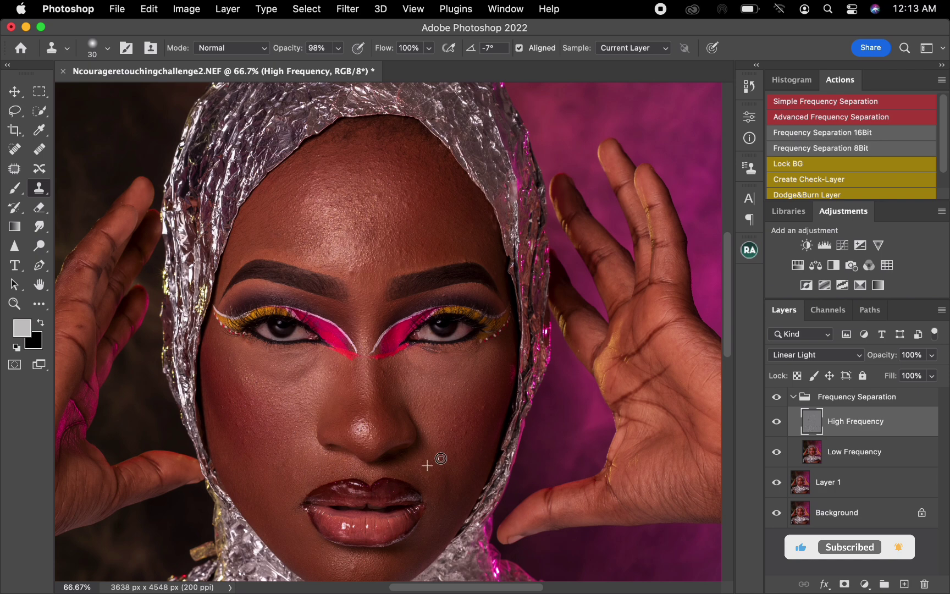
{"action": "left_click", "coordinate": [471, 421], "text": "alt"}
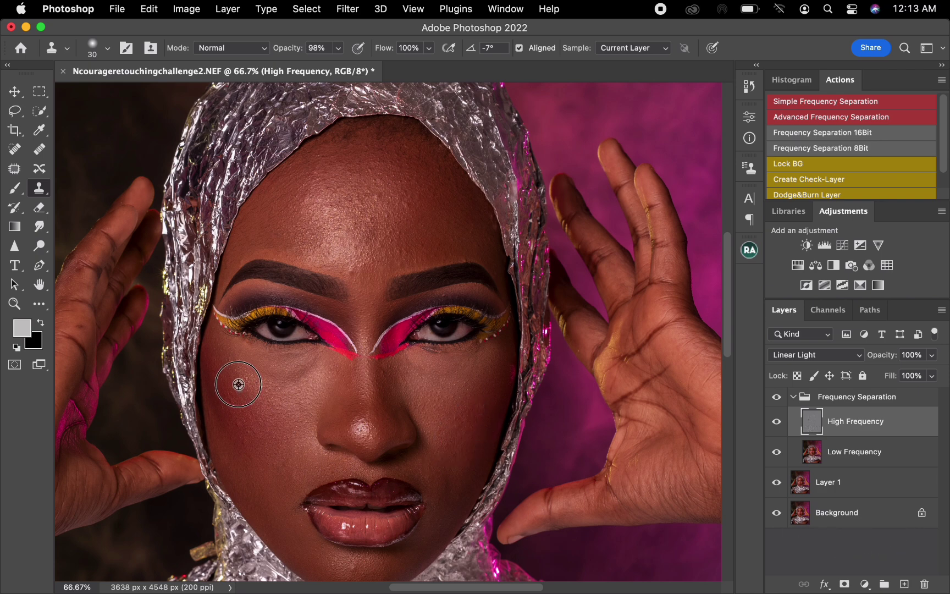
{"action": "left_click", "coordinate": [238, 419], "text": "alt"}
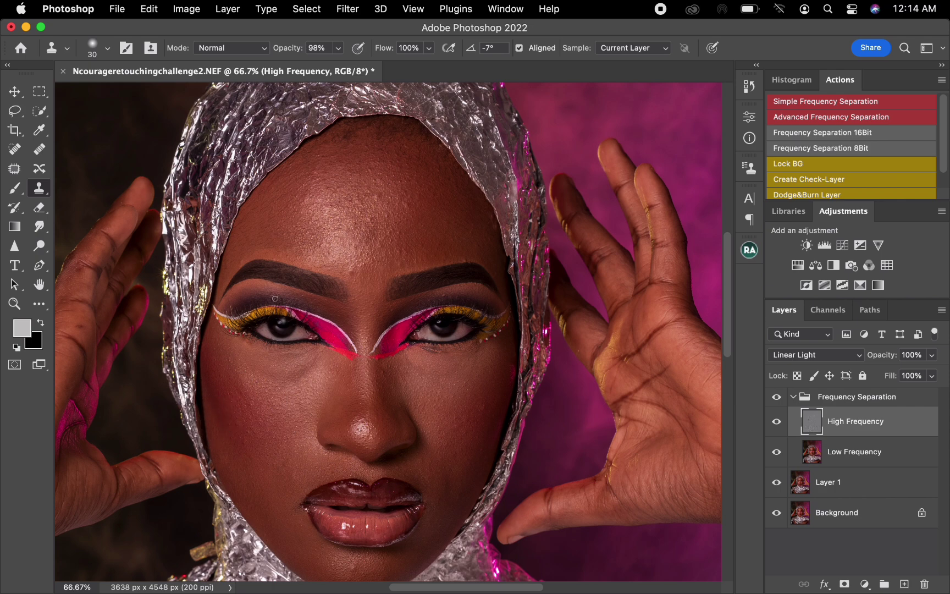
{"action": "left_click", "coordinate": [387, 384], "text": "alt"}
{"action": "left_click", "coordinate": [394, 373]}
Select the Low Frequency layer and hide the High Frequency layer
{"action": "key", "text": "super+minus"}
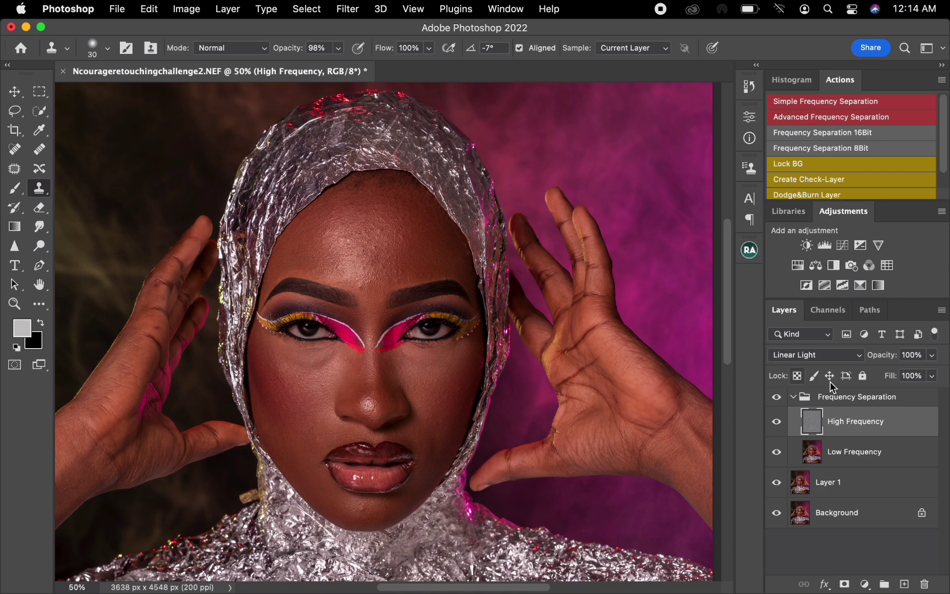
{"action": "left_click", "coordinate": [849, 454]}
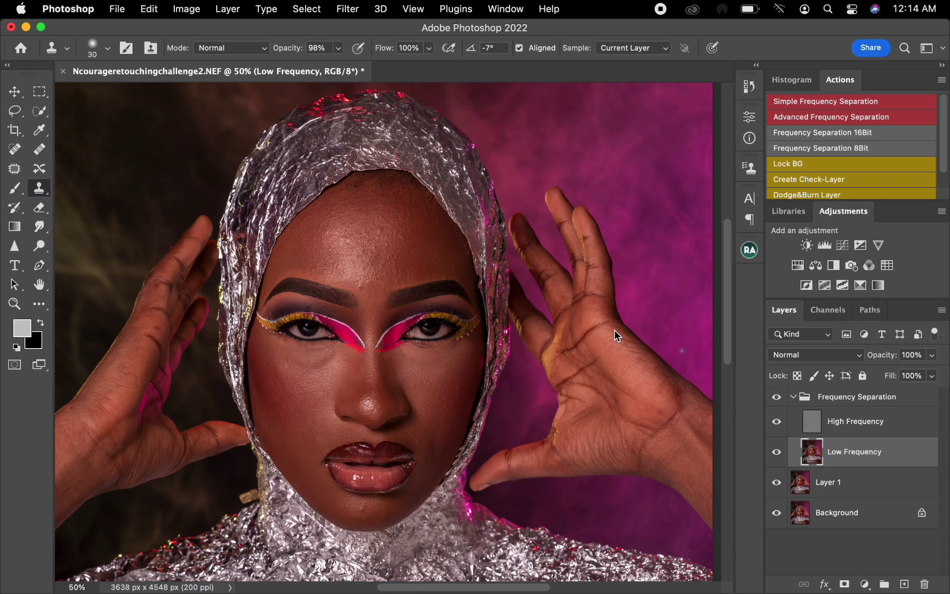
{"action": "left_click", "coordinate": [776, 421]}
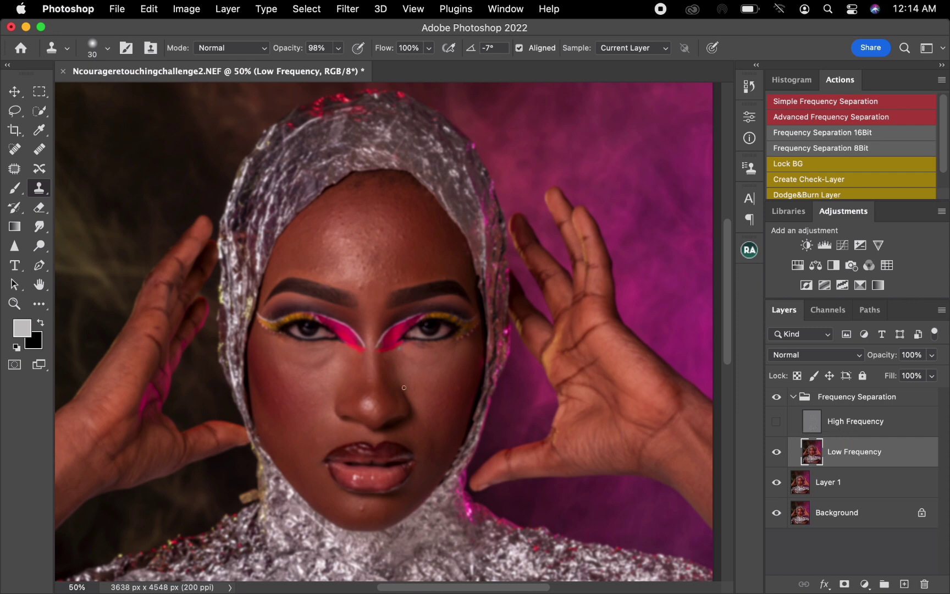
Set up the Mixer Brush with a clean, empty brush, 25% Load and 25% Flow
{"action": "key", "text": "b"}
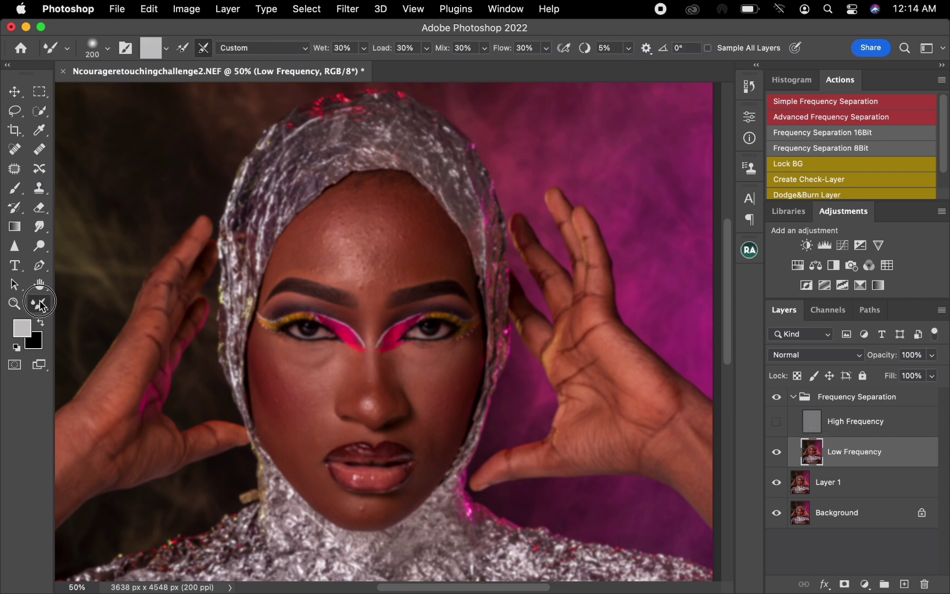
{"action": "left_click", "coordinate": [167, 51]}
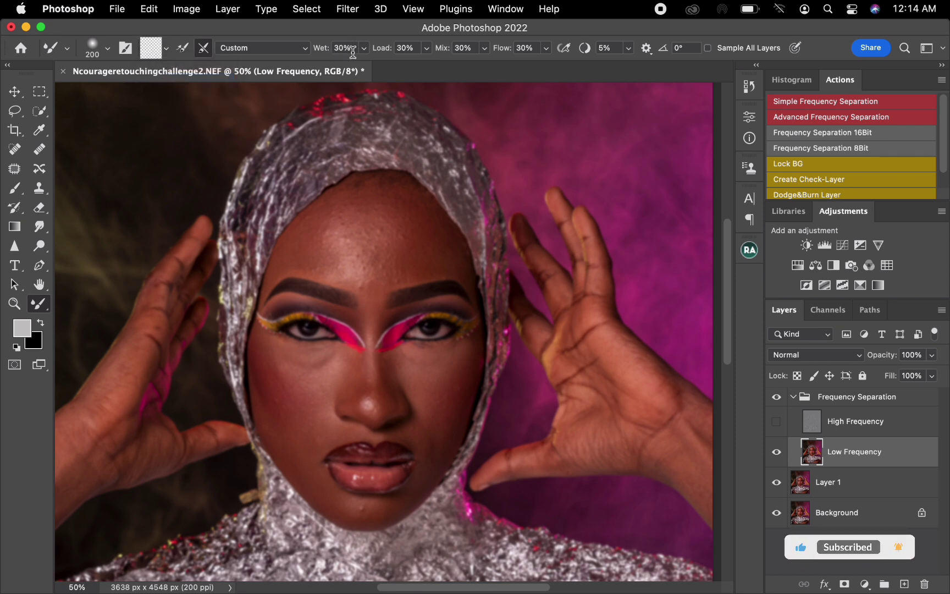
{"action": "left_click", "coordinate": [409, 48]}
{"action": "type", "text": "25"}
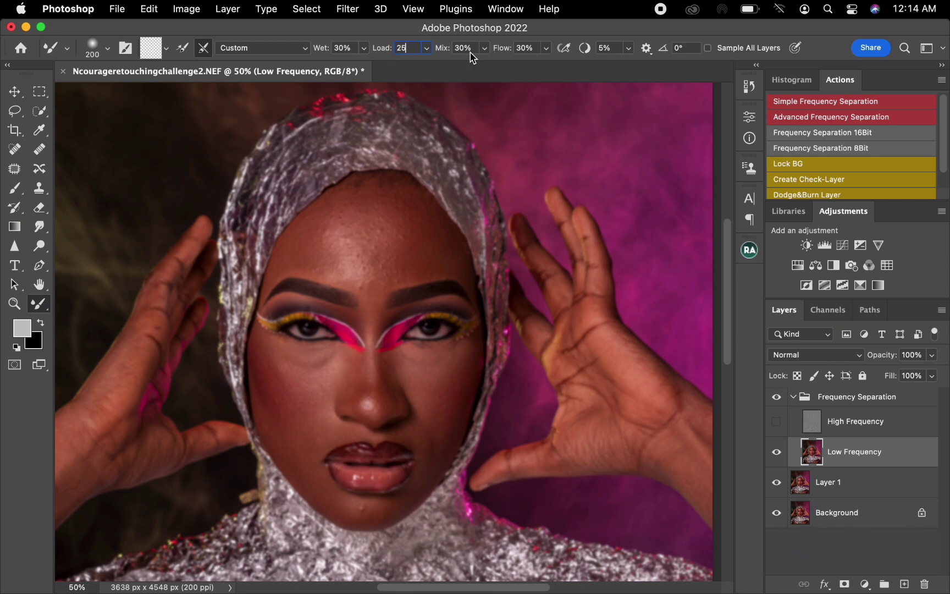
{"action": "left_click", "coordinate": [531, 47]}
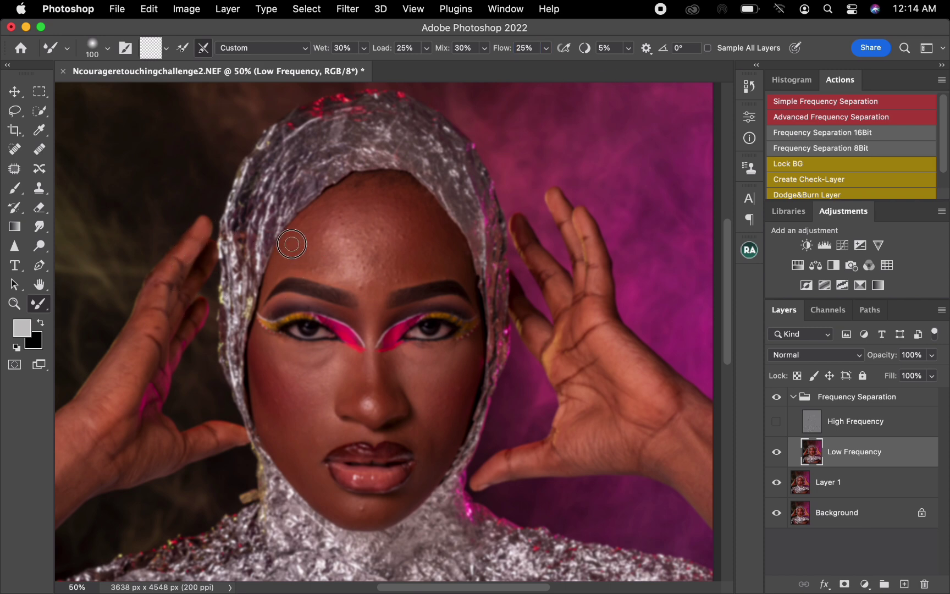
Blend the uneven skin tones across the middle of the forehead with the Mixer Brush, using a brush of about 200 pixels
{"action": "key", "text": "bracketright"}
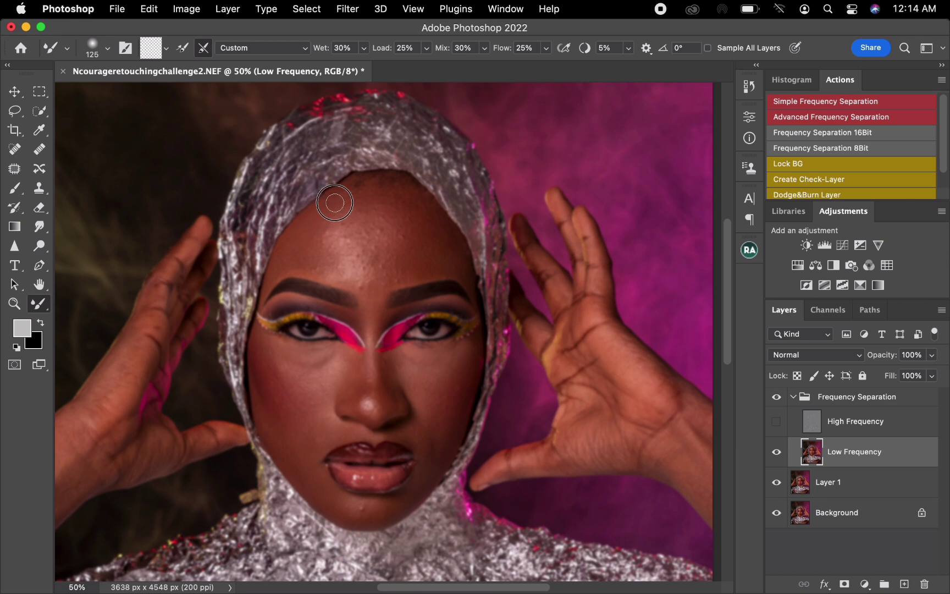
{"action": "key", "text": "bracketright"}
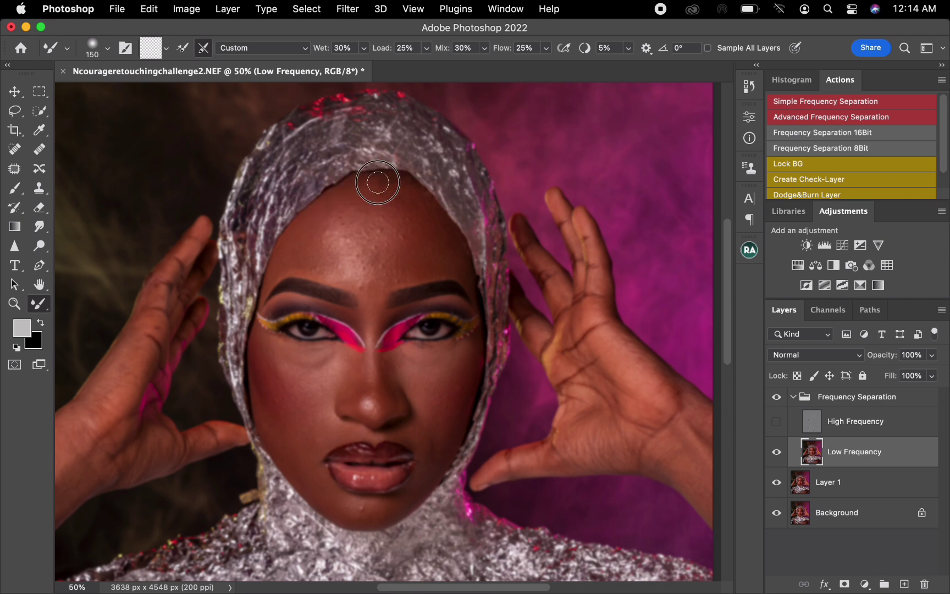
{"action": "key", "text": "bracketright"}
{"action": "key", "text": "bracketright"}
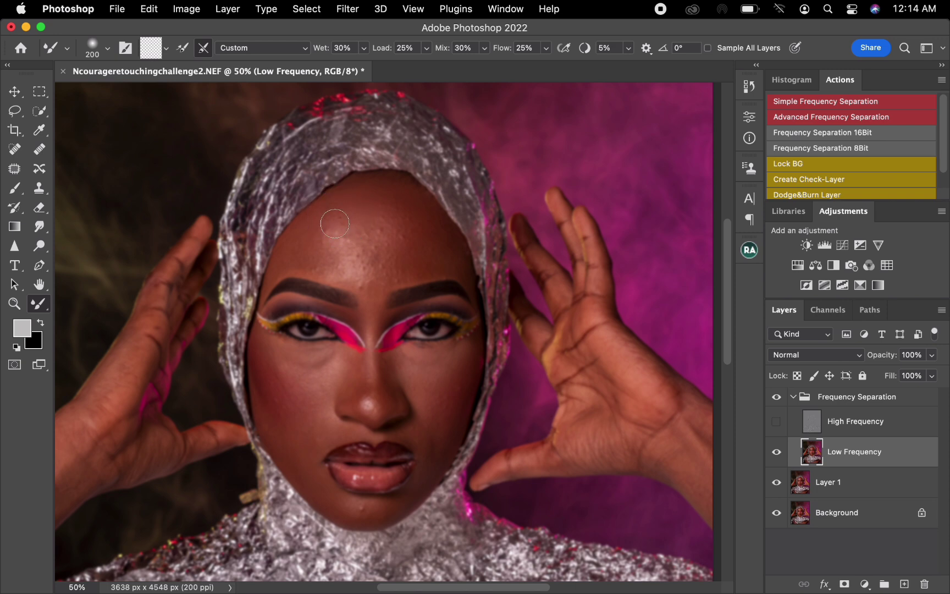
{"action": "mouse_move", "coordinate": [312, 243]}
{"action": "left_mouse_down"}
{"action": "mouse_move", "coordinate": [290, 251]}
{"action": "mouse_move", "coordinate": [329, 216]}
{"action": "mouse_move", "coordinate": [325, 245]}
{"action": "left_mouse_up"}
{"action": "key", "text": "bracketleft"}
{"action": "key", "text": "bracketright"}
{"action": "mouse_move", "coordinate": [323, 262]}
{"action": "left_mouse_down"}
{"action": "mouse_move", "coordinate": [363, 228]}
{"action": "mouse_move", "coordinate": [352, 232]}
{"action": "mouse_move", "coordinate": [374, 213]}
{"action": "mouse_move", "coordinate": [358, 220]}
{"action": "mouse_move", "coordinate": [369, 199]}
{"action": "mouse_move", "coordinate": [316, 246]}
{"action": "mouse_move", "coordinate": [353, 264]}
{"action": "mouse_move", "coordinate": [374, 241]}
{"action": "mouse_move", "coordinate": [397, 243]}
{"action": "mouse_move", "coordinate": [405, 258]}
{"action": "mouse_move", "coordinate": [417, 235]}
{"action": "mouse_move", "coordinate": [410, 208]}
{"action": "mouse_move", "coordinate": [386, 197]}
{"action": "mouse_move", "coordinate": [367, 211]}
{"action": "mouse_move", "coordinate": [367, 198]}
{"action": "mouse_move", "coordinate": [350, 203]}
{"action": "mouse_move", "coordinate": [392, 225]}
{"action": "mouse_move", "coordinate": [371, 226]}
{"action": "mouse_move", "coordinate": [437, 250]}
{"action": "left_mouse_up"}
Smooth the skin tones just above and between the eyebrows with a Mixer Brush of about 175 pixels
{"action": "key", "text": "bracketright"}
{"action": "key", "text": "bracketright"}
{"action": "key", "text": "bracketright"}
{"action": "key", "text": "bracketleft"}
{"action": "key", "text": "bracketleft"}
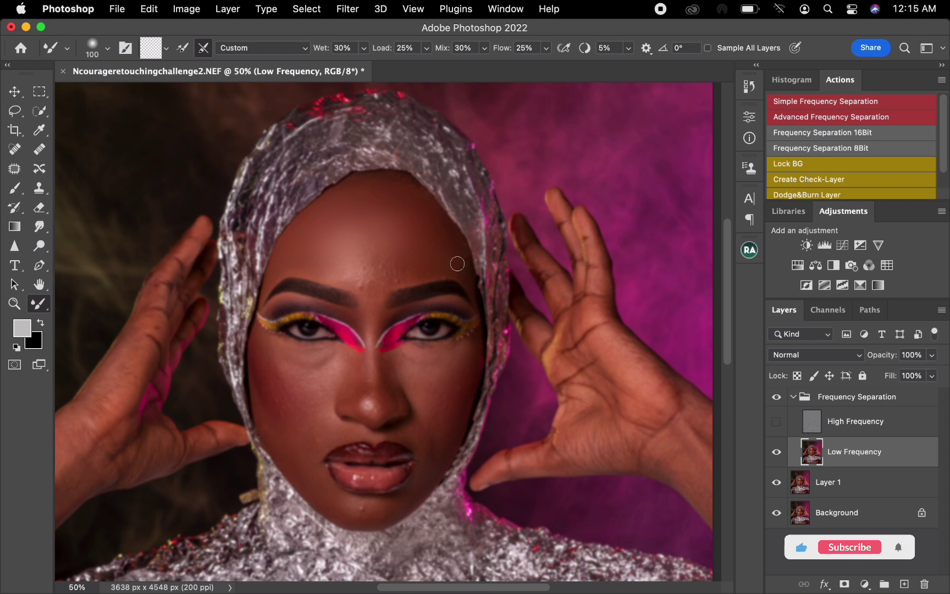
{"action": "key", "text": "bracketright"}
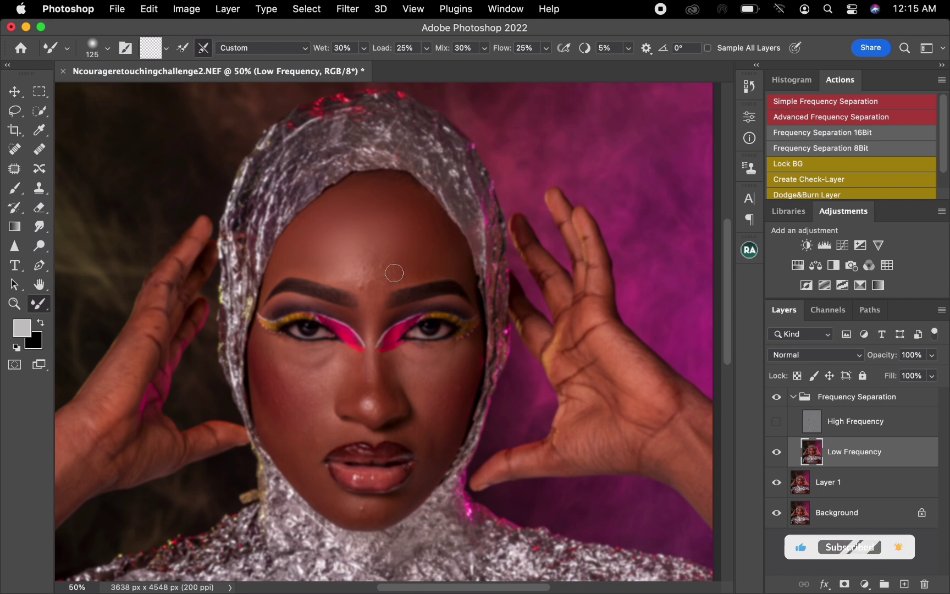
{"action": "key", "text": "bracketright"}
{"action": "key", "text": "bracketright"}
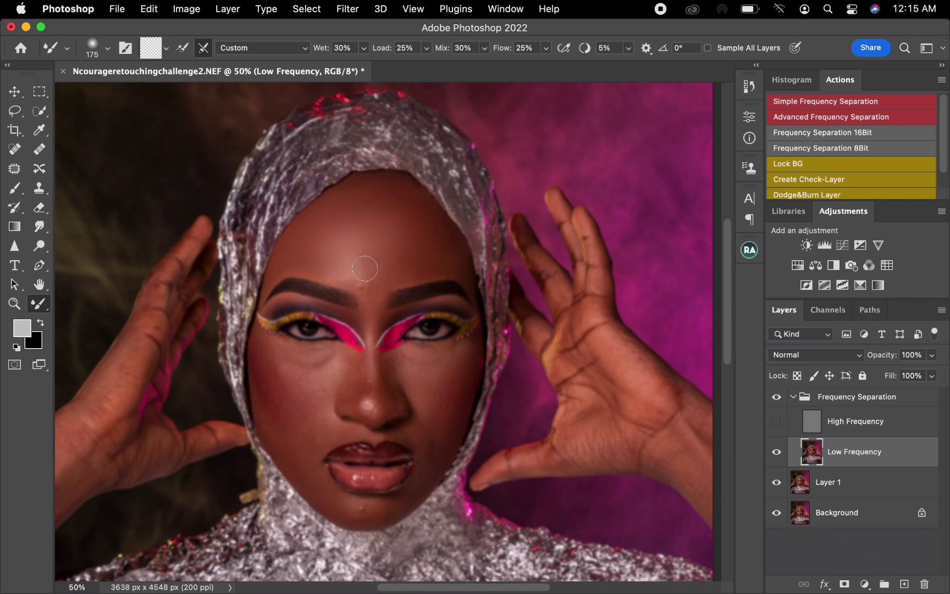
{"action": "mouse_move", "coordinate": [357, 266]}
{"action": "left_mouse_down"}
{"action": "mouse_move", "coordinate": [397, 258]}
{"action": "mouse_move", "coordinate": [392, 274]}
{"action": "mouse_move", "coordinate": [388, 246]}
{"action": "mouse_move", "coordinate": [392, 264]}
{"action": "mouse_move", "coordinate": [371, 273]}
{"action": "left_mouse_up"}
{"action": "mouse_move", "coordinate": [423, 268]}
{"action": "left_mouse_down"}
{"action": "mouse_move", "coordinate": [433, 259]}
{"action": "mouse_move", "coordinate": [443, 265]}
{"action": "left_mouse_up"}
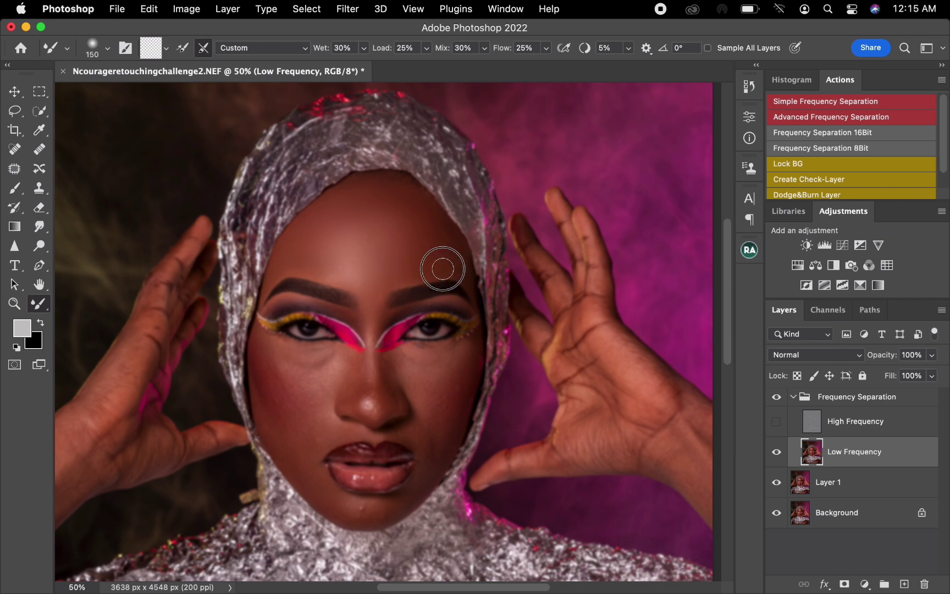
Even out the tones on the upper forehead below the foil headpiece with a larger Mixer Brush
{"action": "key", "text": "bracketright"}
{"action": "key", "text": "bracketright"}
{"action": "key", "text": "bracketright"}
{"action": "left_click_drag", "start_coordinate": [402, 239], "coordinate": [403, 225]}
{"action": "key", "text": "bracketright"}
{"action": "mouse_move", "coordinate": [387, 212]}
{"action": "left_mouse_down"}
{"action": "mouse_move", "coordinate": [365, 217]}
{"action": "mouse_move", "coordinate": [362, 206]}
{"action": "mouse_move", "coordinate": [396, 230]}
{"action": "mouse_move", "coordinate": [398, 206]}
{"action": "mouse_move", "coordinate": [338, 208]}
{"action": "mouse_move", "coordinate": [329, 228]}
{"action": "left_mouse_up"}
{"action": "mouse_move", "coordinate": [321, 232]}
{"action": "left_mouse_down"}
{"action": "mouse_move", "coordinate": [332, 253]}
{"action": "mouse_move", "coordinate": [400, 235]}
{"action": "mouse_move", "coordinate": [368, 229]}
{"action": "mouse_move", "coordinate": [347, 252]}
{"action": "mouse_move", "coordinate": [376, 268]}
{"action": "mouse_move", "coordinate": [425, 230]}
{"action": "mouse_move", "coordinate": [394, 197]}
{"action": "left_mouse_up"}
{"action": "key", "text": "bracketright"}
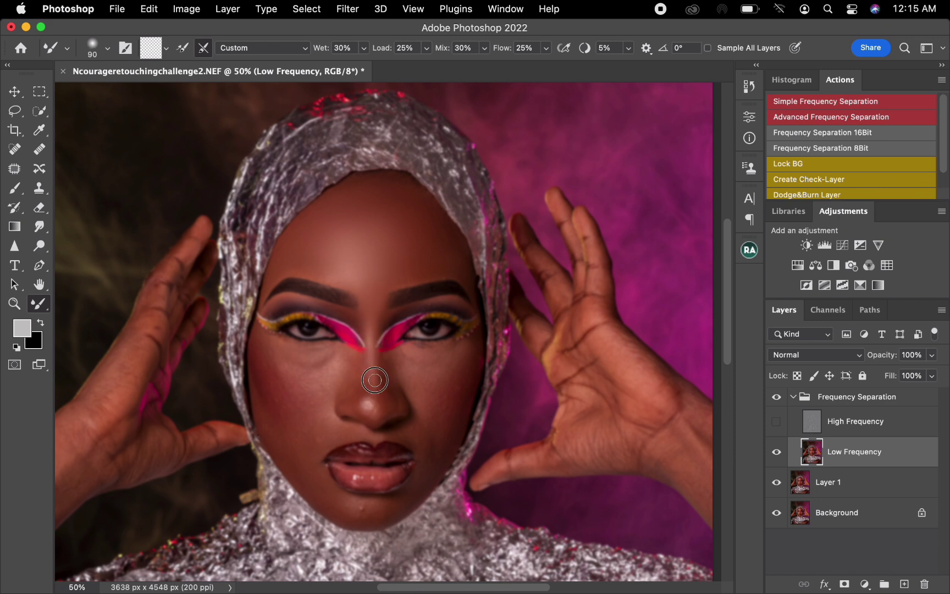
Smooth the skin tones along the nose bridge and inner cheeks on Low Frequency with a Mixer Brush of 90 to 150 pixels
{"action": "mouse_move", "coordinate": [360, 371]}
{"action": "left_mouse_down"}
{"action": "mouse_move", "coordinate": [357, 379]}
{"action": "mouse_move", "coordinate": [336, 358]}
{"action": "left_mouse_up"}
{"action": "left_click_drag", "start_coordinate": [347, 374], "coordinate": [352, 375]}
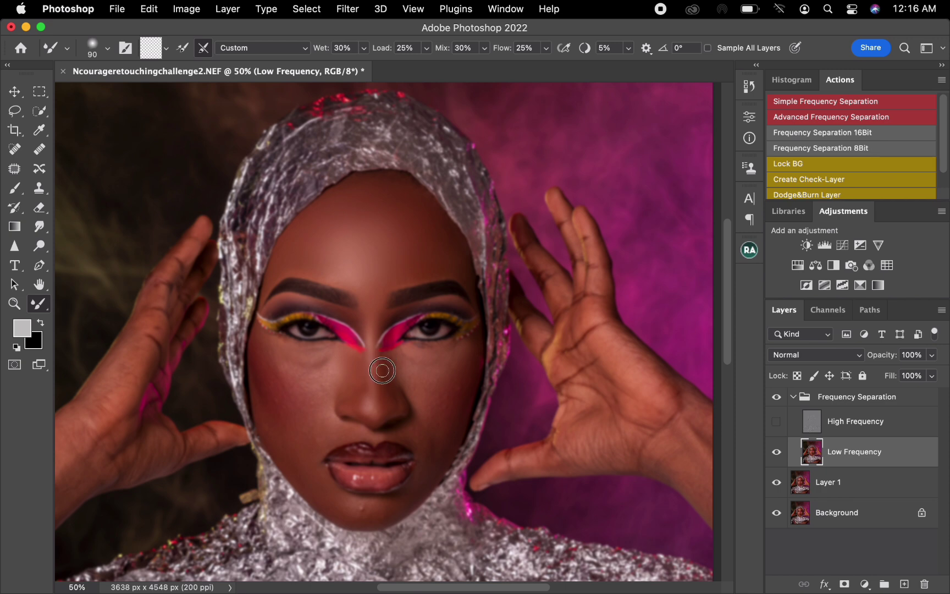
{"action": "key", "text": "bracketright"}
{"action": "key", "text": "bracketright"}
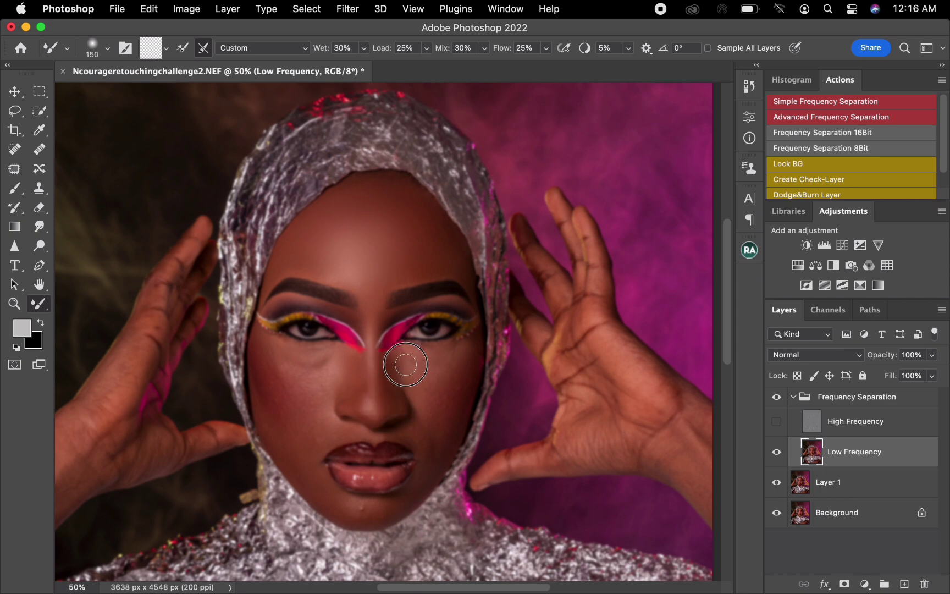
Blend the uneven tones on the cheek at the picture's right with a Mixer Brush of about 175 pixels
{"action": "key", "text": "bracketright"}
{"action": "key", "text": "bracketright"}
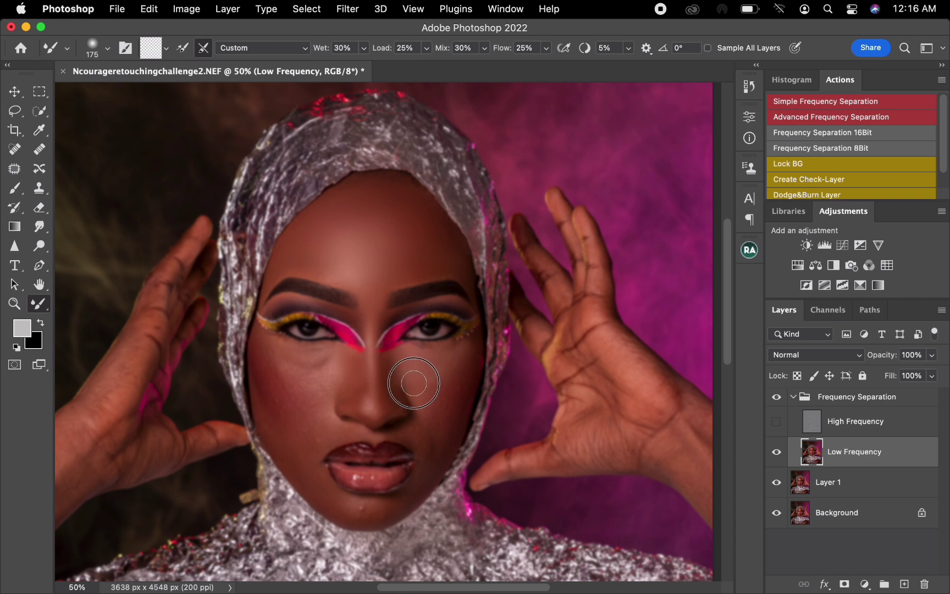
{"action": "key", "text": "bracketright"}
{"action": "left_click_drag", "start_coordinate": [466, 356], "coordinate": [448, 416]}
{"action": "key", "text": "bracketleft"}
{"action": "key", "text": "bracketleft"}
{"action": "key", "text": "bracketright"}
{"action": "mouse_move", "coordinate": [442, 424]}
{"action": "left_mouse_down"}
{"action": "mouse_move", "coordinate": [437, 432]}
{"action": "mouse_move", "coordinate": [428, 409]}
{"action": "mouse_move", "coordinate": [420, 426]}
{"action": "mouse_move", "coordinate": [439, 435]}
{"action": "mouse_move", "coordinate": [435, 448]}
{"action": "mouse_move", "coordinate": [462, 403]}
{"action": "mouse_move", "coordinate": [454, 382]}
{"action": "left_mouse_up"}
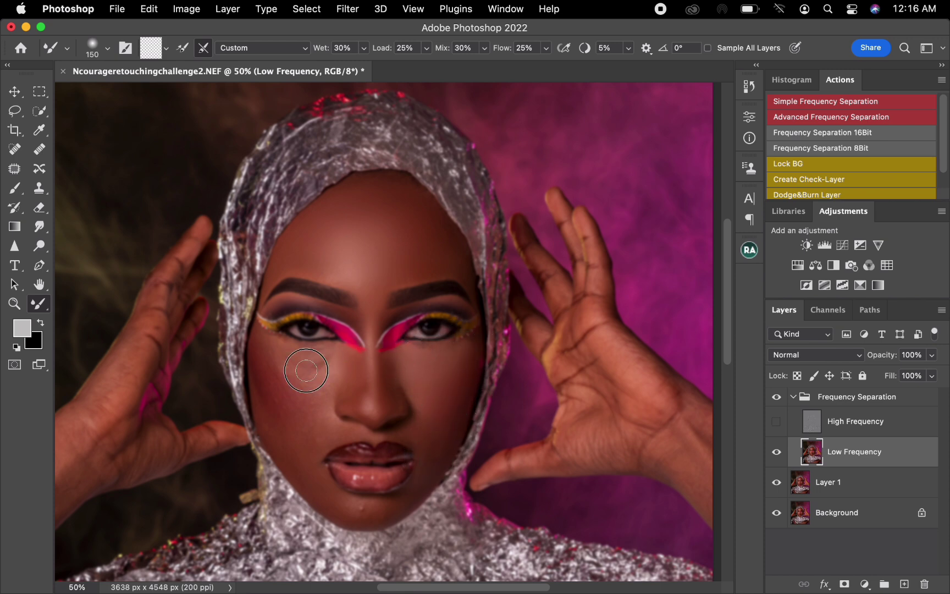
Smooth the tones under the eye and along the outer cheek at the picture's left with a 150-pixel Mixer Brush
{"action": "mouse_move", "coordinate": [307, 370]}
{"action": "left_mouse_down"}
{"action": "mouse_move", "coordinate": [320, 352]}
{"action": "mouse_move", "coordinate": [321, 364]}
{"action": "mouse_move", "coordinate": [294, 360]}
{"action": "mouse_move", "coordinate": [314, 388]}
{"action": "mouse_move", "coordinate": [309, 386]}
{"action": "left_mouse_up"}
{"action": "key", "text": "bracketright"}
{"action": "key", "text": "bracketright"}
{"action": "key", "text": "bracketleft"}
{"action": "key", "text": "bracketleft"}
{"action": "left_click_drag", "start_coordinate": [275, 358], "coordinate": [259, 347]}
{"action": "left_click_drag", "start_coordinate": [265, 392], "coordinate": [258, 381]}
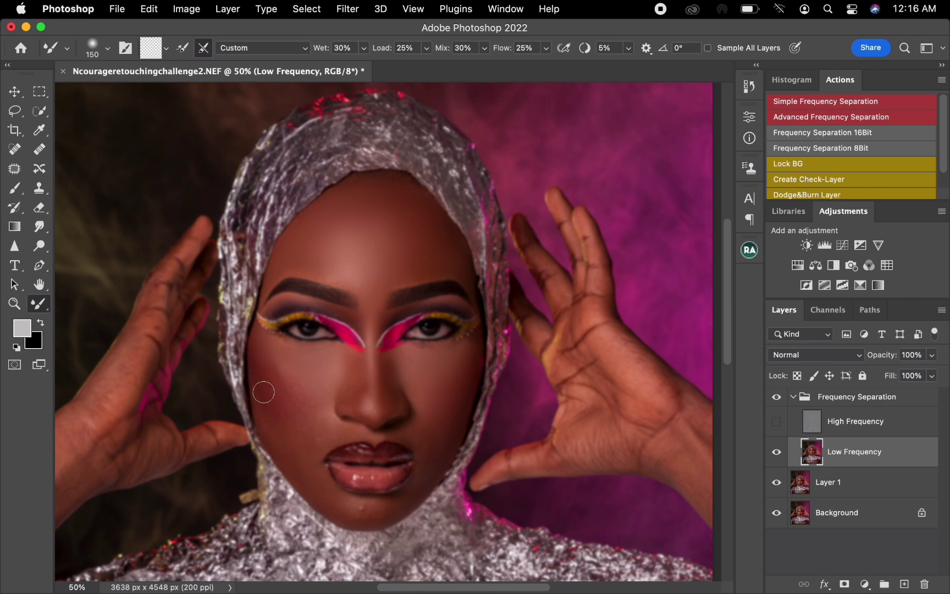
Even out the tones of the lower cheeks, jawline and chin with the Mixer Brush
{"action": "key", "text": "bracketright"}
{"action": "key", "text": "bracketright"}
{"action": "mouse_move", "coordinate": [278, 418]}
{"action": "left_mouse_down"}
{"action": "mouse_move", "coordinate": [275, 341]}
{"action": "mouse_move", "coordinate": [293, 391]}
{"action": "mouse_move", "coordinate": [328, 434]}
{"action": "mouse_move", "coordinate": [311, 446]}
{"action": "mouse_move", "coordinate": [294, 440]}
{"action": "mouse_move", "coordinate": [292, 419]}
{"action": "left_mouse_up"}
{"action": "mouse_move", "coordinate": [262, 387]}
{"action": "left_mouse_down"}
{"action": "mouse_move", "coordinate": [287, 409]}
{"action": "mouse_move", "coordinate": [282, 430]}
{"action": "mouse_move", "coordinate": [270, 420]}
{"action": "mouse_move", "coordinate": [280, 434]}
{"action": "mouse_move", "coordinate": [300, 433]}
{"action": "mouse_move", "coordinate": [300, 458]}
{"action": "mouse_move", "coordinate": [327, 491]}
{"action": "mouse_move", "coordinate": [351, 511]}
{"action": "mouse_move", "coordinate": [385, 510]}
{"action": "left_mouse_up"}
{"action": "key", "text": "bracketright"}
{"action": "key", "text": "bracketright"}
{"action": "key", "text": "bracketright"}
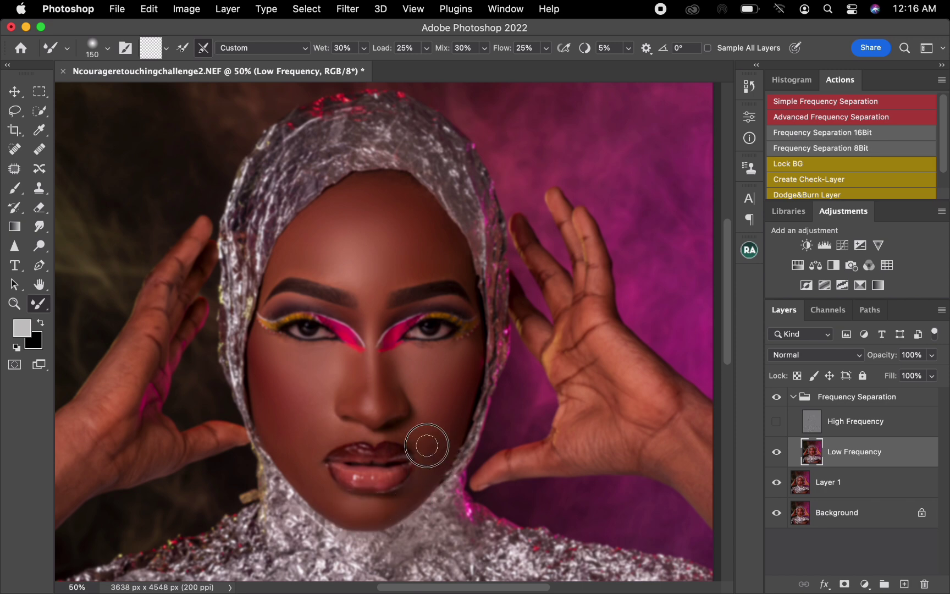
{"action": "key", "text": "bracketright"}
{"action": "left_click_drag", "start_coordinate": [339, 510], "coordinate": [288, 454]}
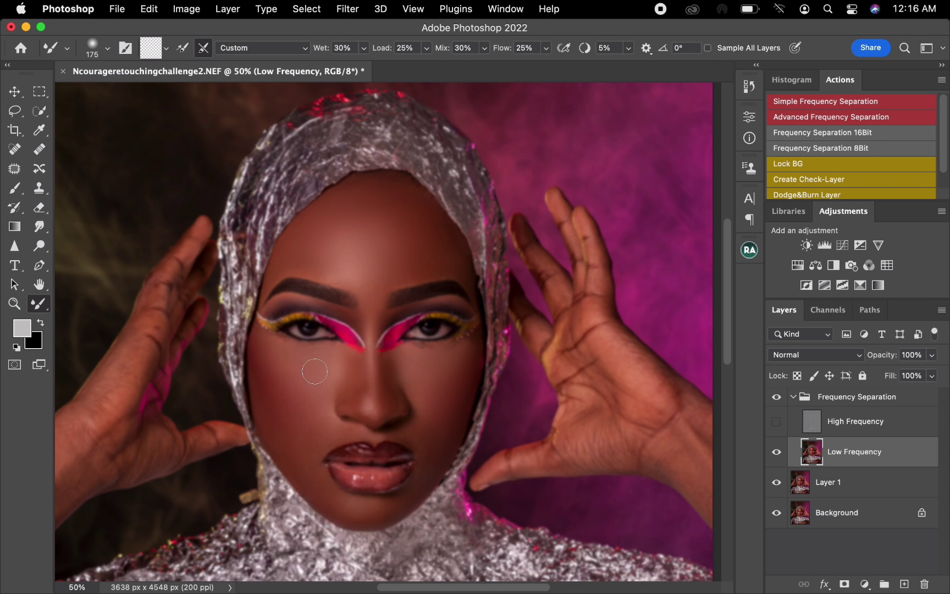
Soften the tone transitions below both eyes with a larger Mixer Brush of up to 250 pixels
{"action": "key", "text": "bracketright"}
{"action": "mouse_move", "coordinate": [326, 359]}
{"action": "left_mouse_down"}
{"action": "mouse_move", "coordinate": [318, 356]}
{"action": "mouse_move", "coordinate": [311, 394]}
{"action": "mouse_move", "coordinate": [295, 373]}
{"action": "left_mouse_up"}
{"action": "key", "text": "bracketright"}
{"action": "key", "text": "bracketright"}
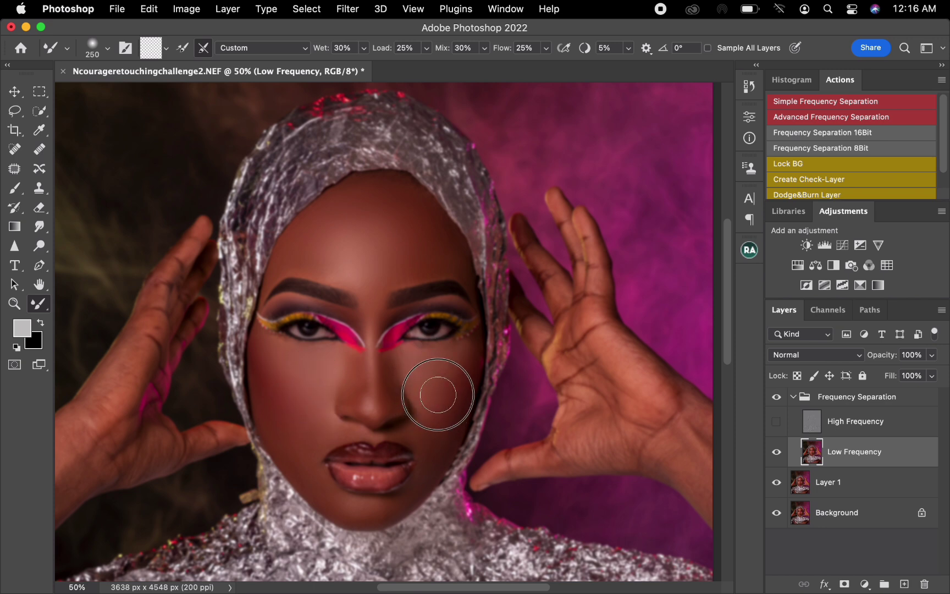
{"action": "left_click_drag", "start_coordinate": [450, 368], "coordinate": [455, 364]}
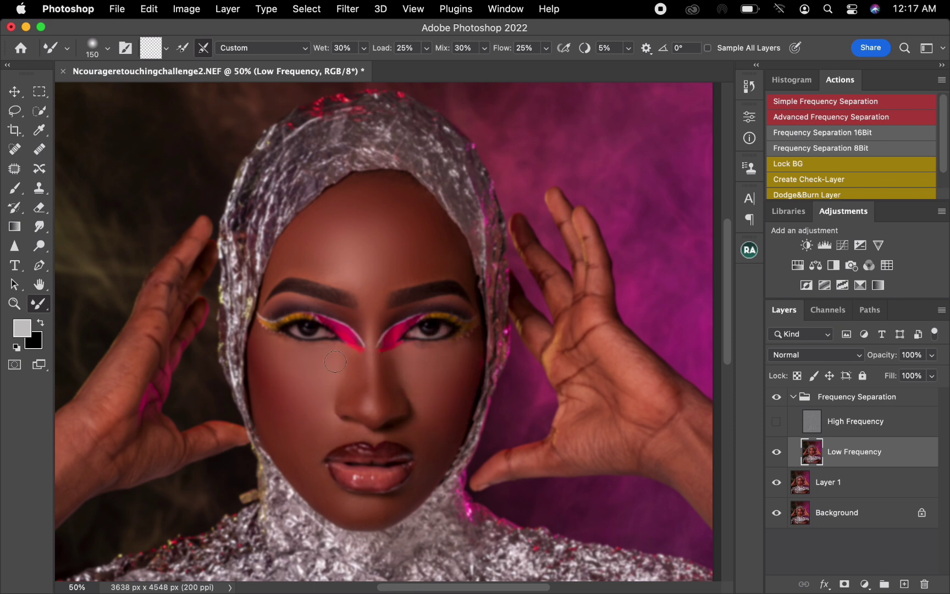
Blend the tones on the nose and on the upper eyelid at the picture's right with the Mixer Brush
{"action": "key", "text": "bracketright"}
{"action": "left_click_drag", "start_coordinate": [361, 392], "coordinate": [366, 379]}
{"action": "key", "text": "bracketright"}
{"action": "left_click_drag", "start_coordinate": [421, 308], "coordinate": [453, 305]}
{"action": "key", "text": "bracketright"}
{"action": "key", "text": "bracketright"}
{"action": "key", "text": "bracketright"}
{"action": "key", "text": "bracketright"}
Show the High Frequency layer and toggle the Frequency Separation group's visibility to compare the retouched face with the original
{"action": "left_click", "coordinate": [819, 425]}
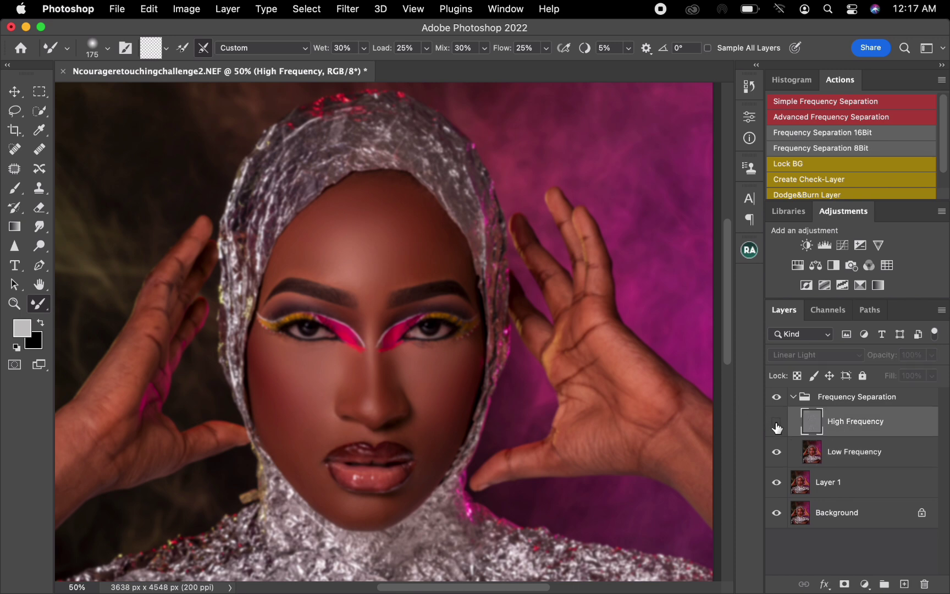
{"action": "left_click", "coordinate": [777, 424]}
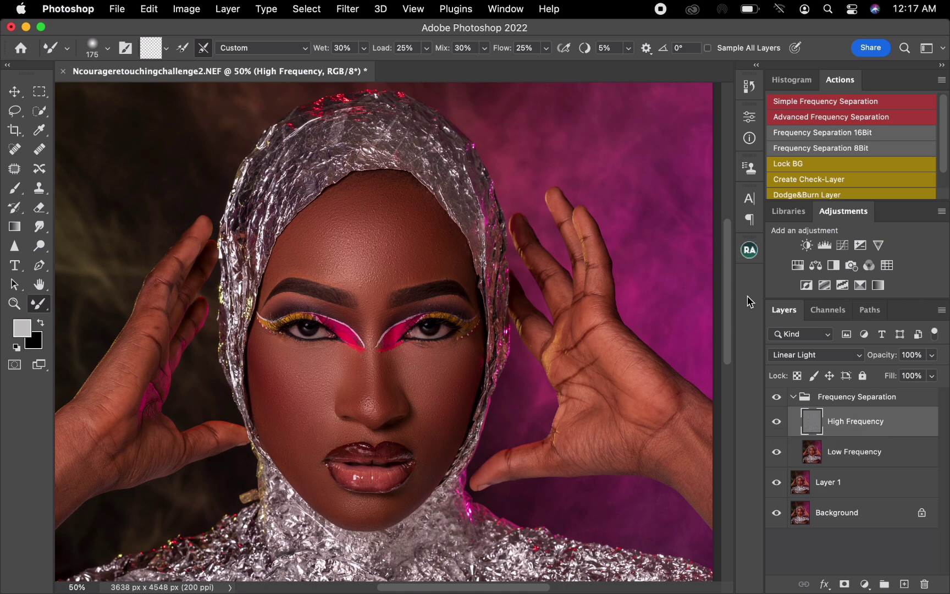
{"action": "left_click", "coordinate": [777, 396]}
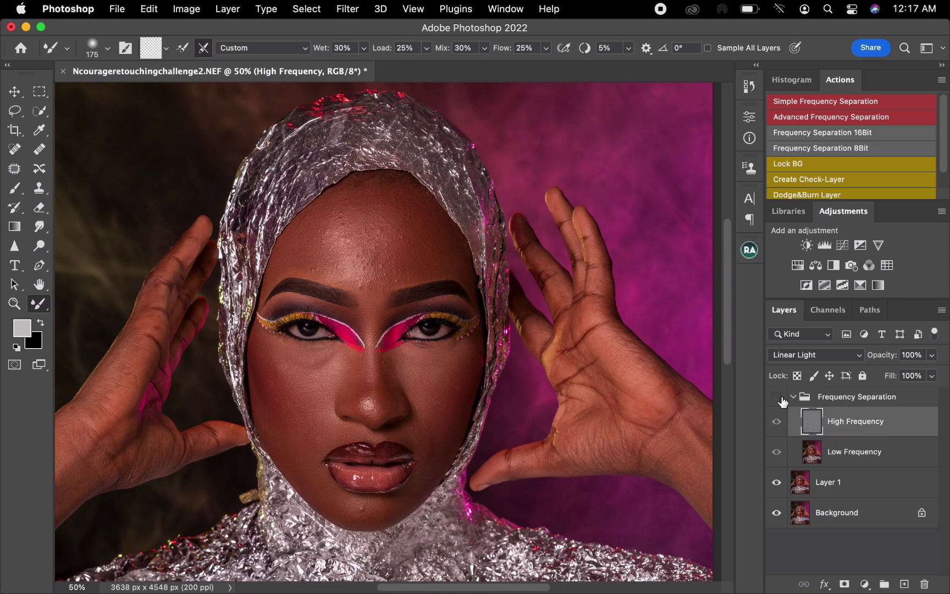
{"action": "left_click", "coordinate": [777, 396]}
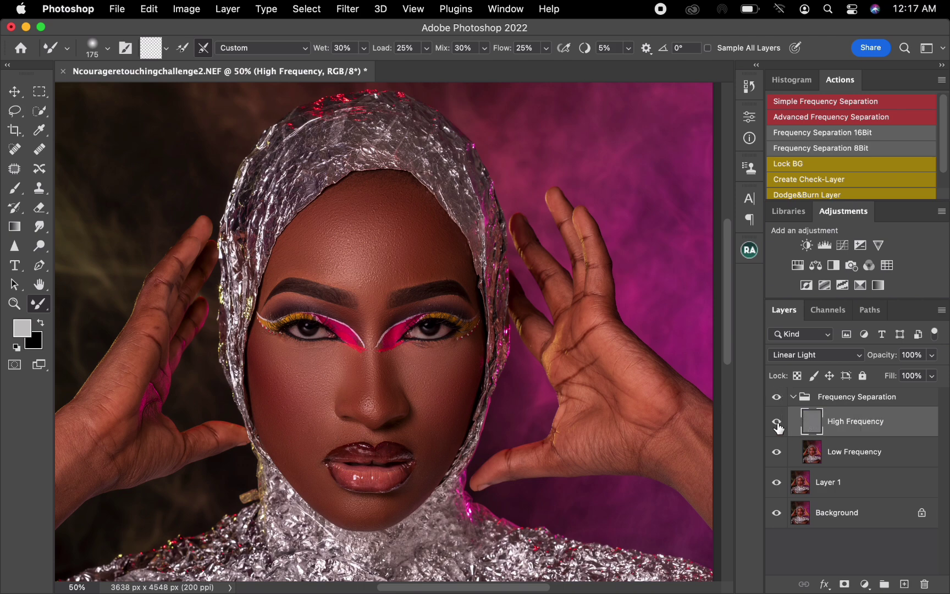
Hide High Frequency, select Low Frequency, and smooth the upper part of the hand at the picture's left with the Mixer Brush
{"action": "left_click", "coordinate": [777, 422]}
{"action": "left_click", "coordinate": [846, 455]}
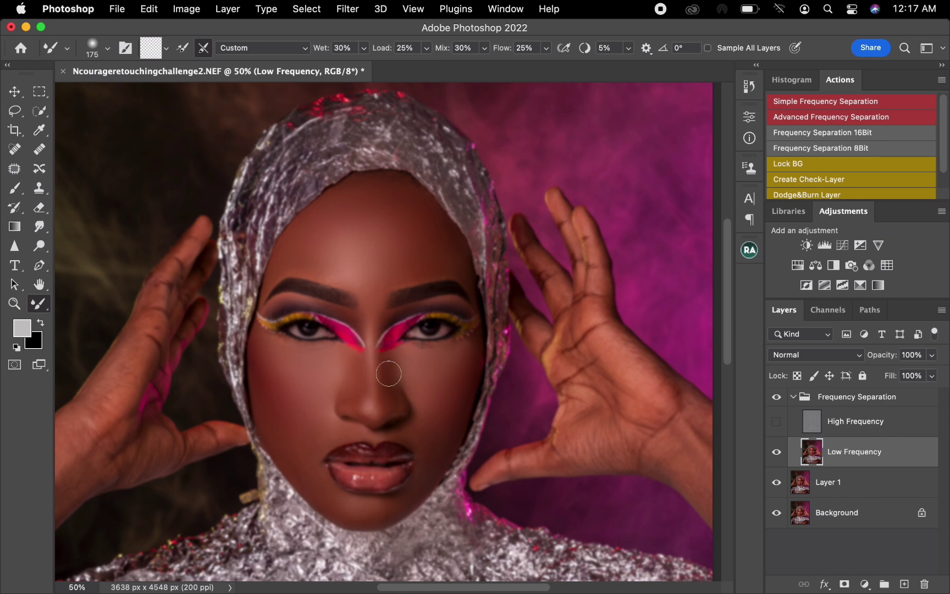
{"action": "left_click_drag", "start_coordinate": [229, 361], "coordinate": [383, 266]}
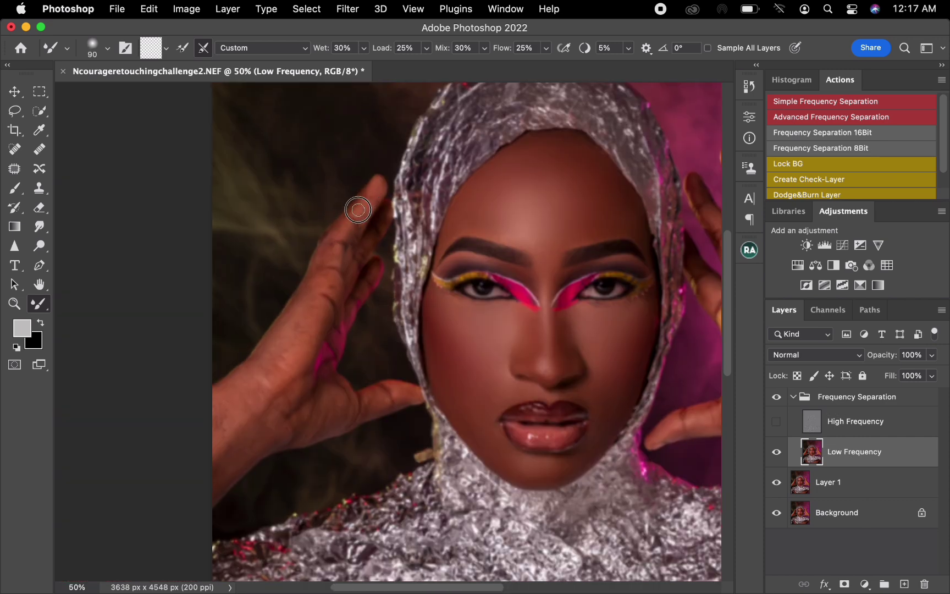
{"action": "key", "text": "bracketright"}
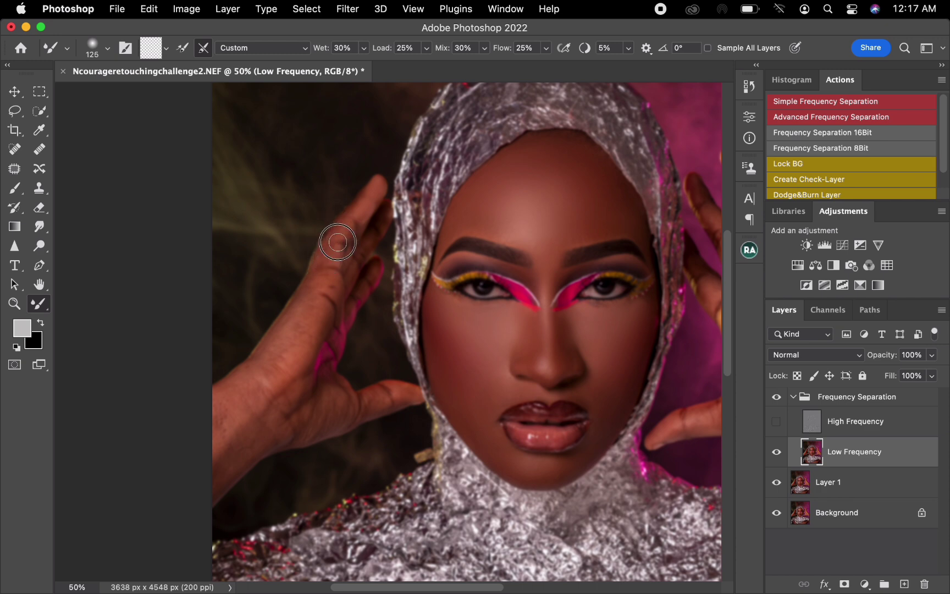
{"action": "key", "text": "bracketright"}
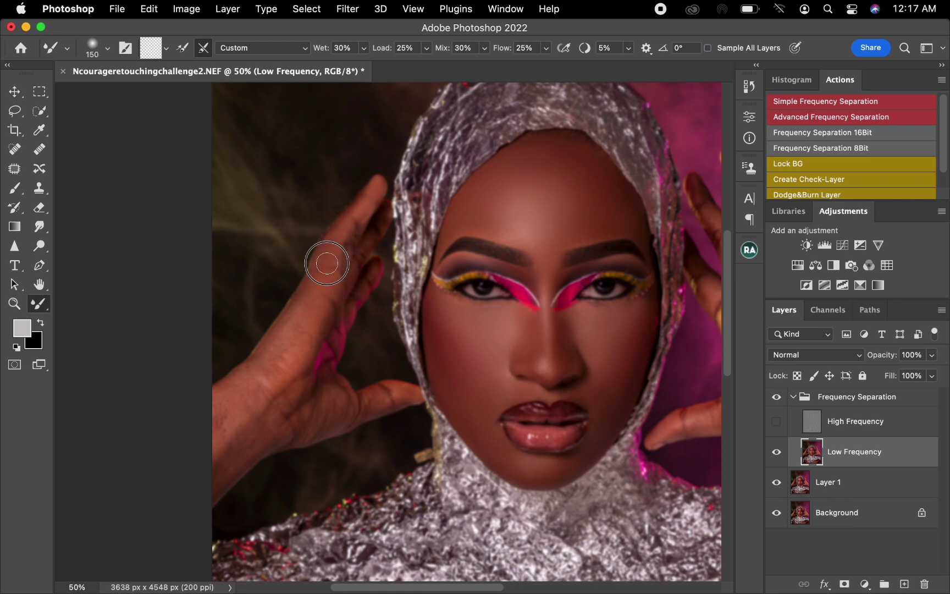
{"action": "key", "text": "bracketright"}
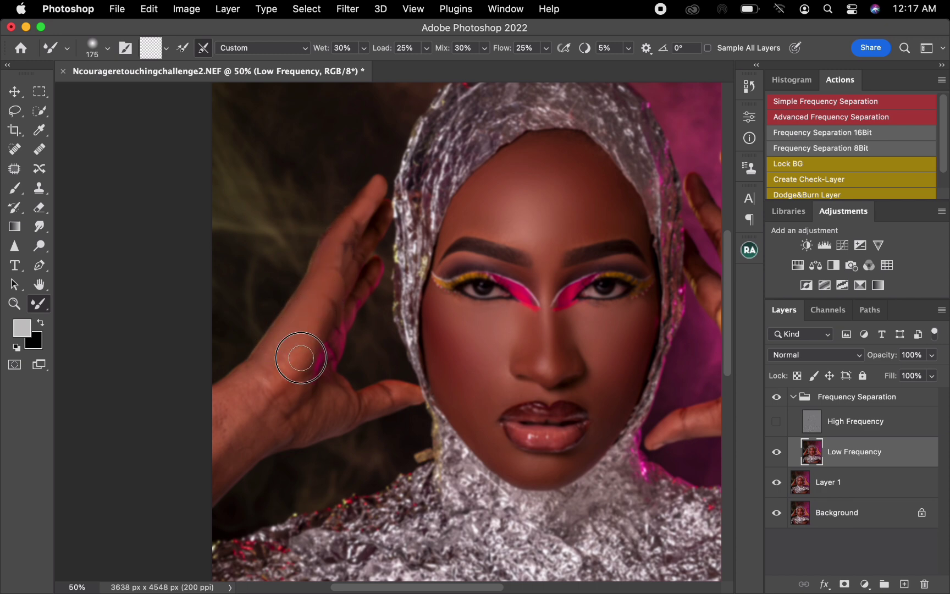
{"action": "key", "text": "bracketleft"}
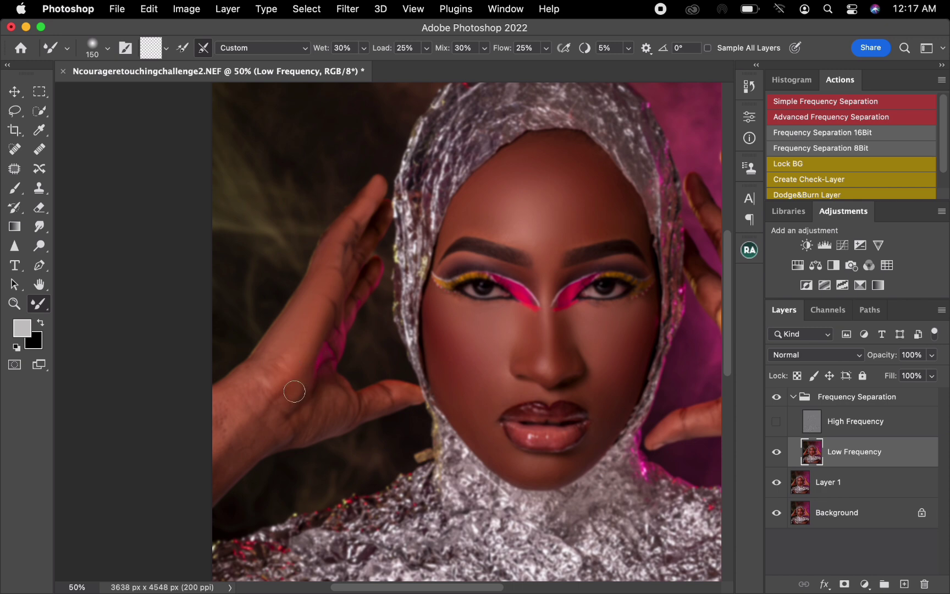
Blend the heel, wrist and thumb base of the hand at the picture's left with a Mixer Brush of 175 to 200 pixels
{"action": "key", "text": "bracketright"}
{"action": "key", "text": "bracketright"}
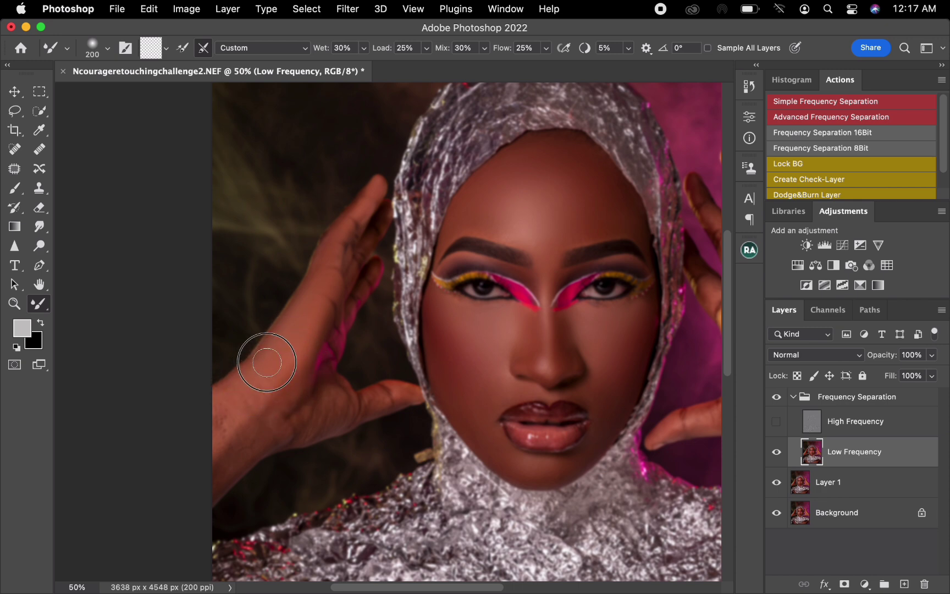
{"action": "key", "text": "bracketleft"}
{"action": "key", "text": "bracketleft"}
{"action": "key", "text": "]"}
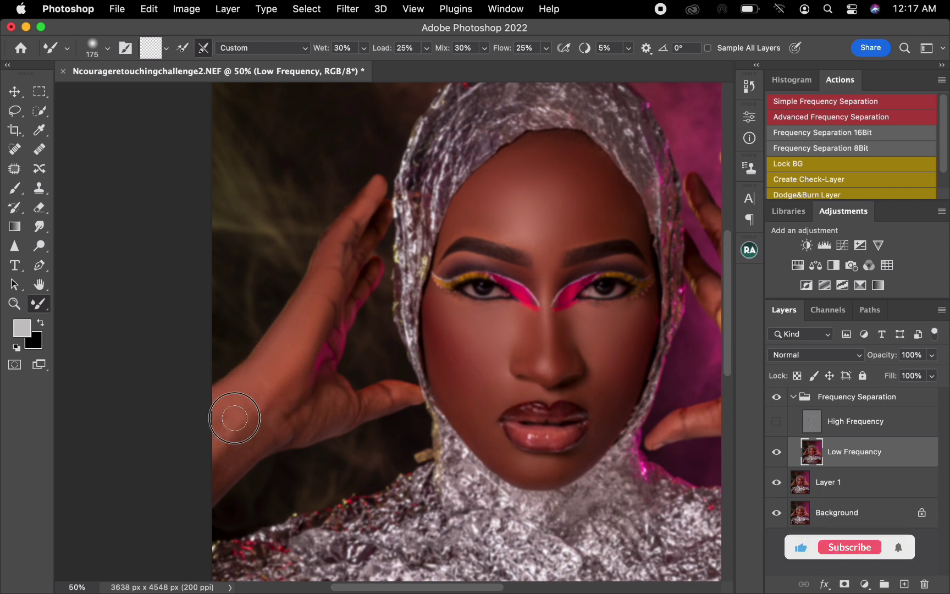
{"action": "key", "text": "]"}
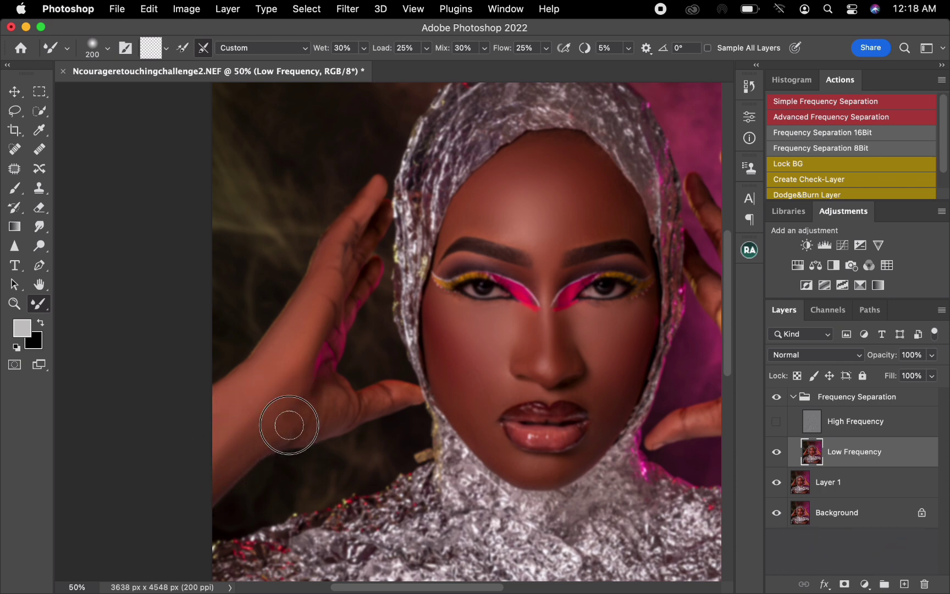
{"action": "left_click_drag", "start_coordinate": [334, 393], "coordinate": [330, 371]}
Smooth the fingers of the hand at the picture's left with a smaller Mixer Brush of about 125 pixels
{"action": "key", "text": "bracketleft"}
{"action": "key", "text": "bracketleft"}
{"action": "key", "text": "bracketleft"}
{"action": "key", "text": "bracketleft"}
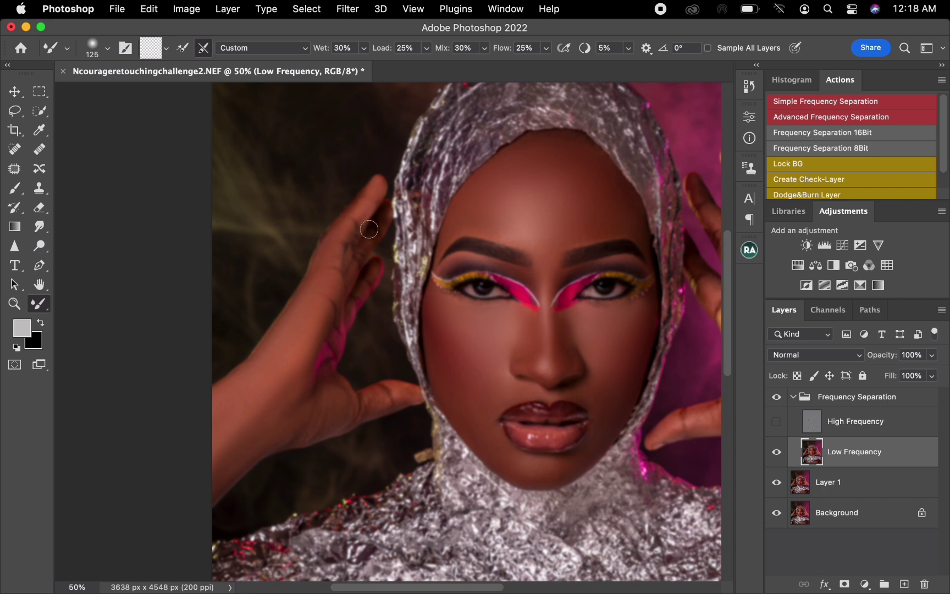
{"action": "mouse_move", "coordinate": [371, 242]}
{"action": "left_mouse_down"}
{"action": "mouse_move", "coordinate": [356, 298]}
{"action": "mouse_move", "coordinate": [371, 272]}
{"action": "left_mouse_up"}
Even out the pink-lit palm edge and the thumb base of the hand at the picture's left with the Mixer Brush
{"action": "key", "text": "bracketleft"}
{"action": "key", "text": "bracketleft"}
{"action": "left_click_drag", "start_coordinate": [328, 354], "coordinate": [335, 339]}
{"action": "key", "text": "bracketright"}
{"action": "mouse_move", "coordinate": [325, 362]}
{"action": "left_mouse_down"}
{"action": "mouse_move", "coordinate": [341, 397]}
{"action": "mouse_move", "coordinate": [384, 393]}
{"action": "mouse_move", "coordinate": [337, 416]}
{"action": "left_mouse_up"}
Refine the lower palm and wrist of the hand at the picture's left, enlarging the Mixer Brush to 200 pixels
{"action": "key", "text": "bracketright"}
{"action": "key", "text": "bracketright"}
{"action": "left_click_drag", "start_coordinate": [311, 423], "coordinate": [316, 422]}
{"action": "key", "text": "bracketright"}
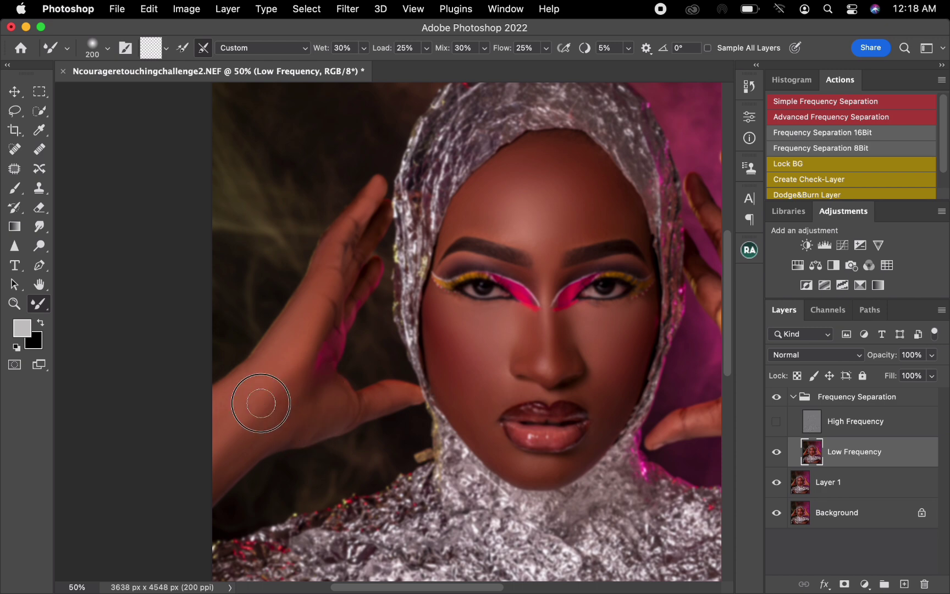
{"action": "left_click_drag", "start_coordinate": [260, 403], "coordinate": [250, 428]}
Smooth the wrist and forearm at the picture's right with a Mixer Brush of 175 to 200 pixels
{"action": "key", "text": "space"}
{"action": "left_click_drag", "start_coordinate": [474, 322], "coordinate": [258, 336]}
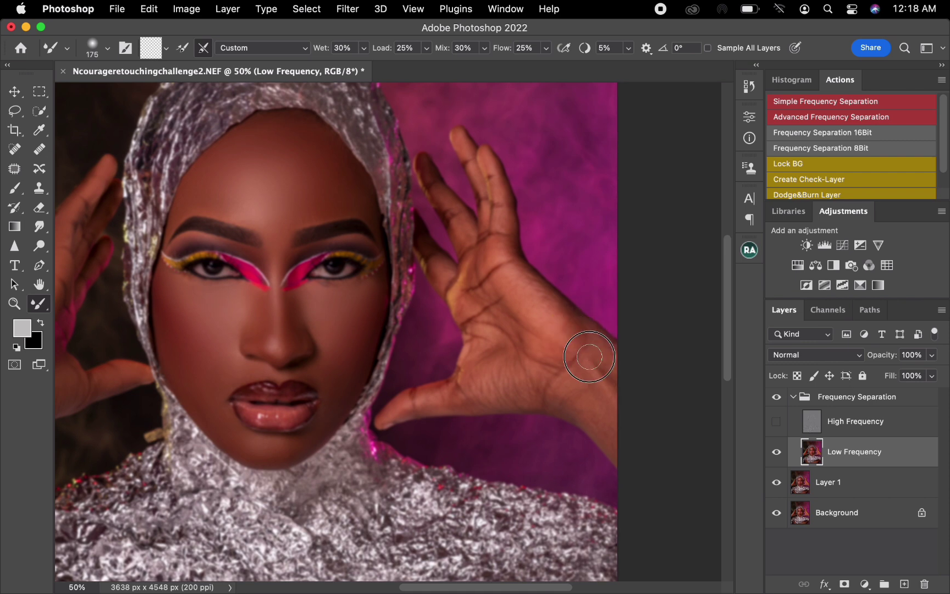
{"action": "key", "text": "bracketright"}
{"action": "key", "text": "bracketright"}
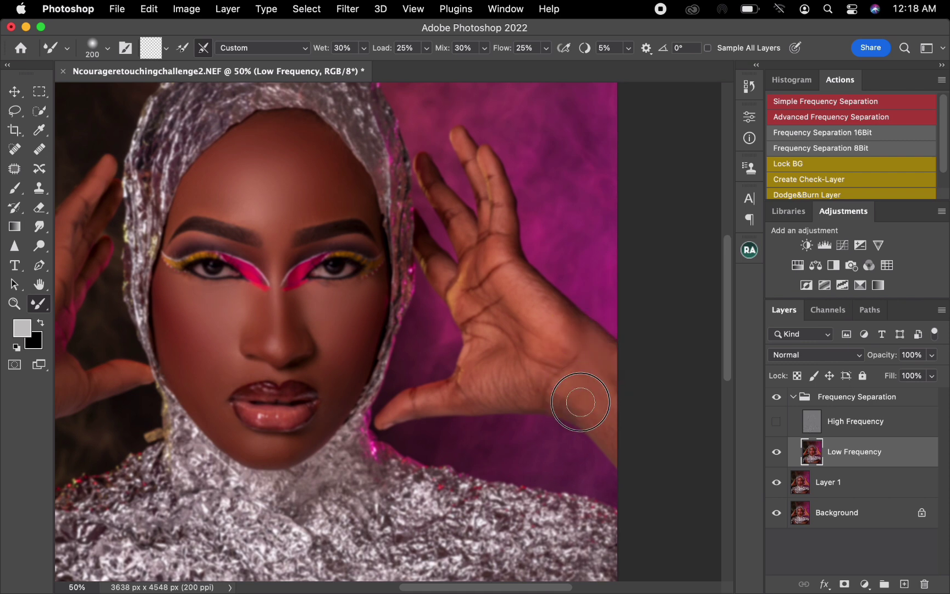
{"action": "key", "text": "bracketright"}
{"action": "key", "text": "bracketright"}
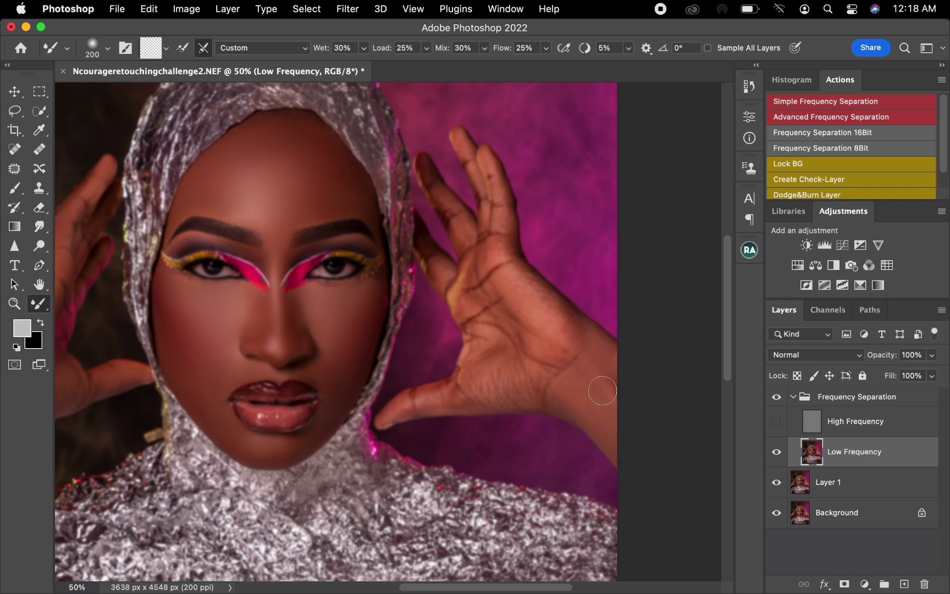
Blend the wrist crease and outer palm of the hand at the picture's right with the Mixer Brush, varying its size up to 200 pixels
{"action": "key", "text": "bracketleft"}
{"action": "key", "text": "bracketleft"}
{"action": "key", "text": "bracketleft"}
{"action": "key", "text": "bracketleft"}
{"action": "key", "text": "bracketright"}
{"action": "key", "text": "bracketright"}
{"action": "key", "text": "bracketright"}
{"action": "key", "text": "bracketright"}
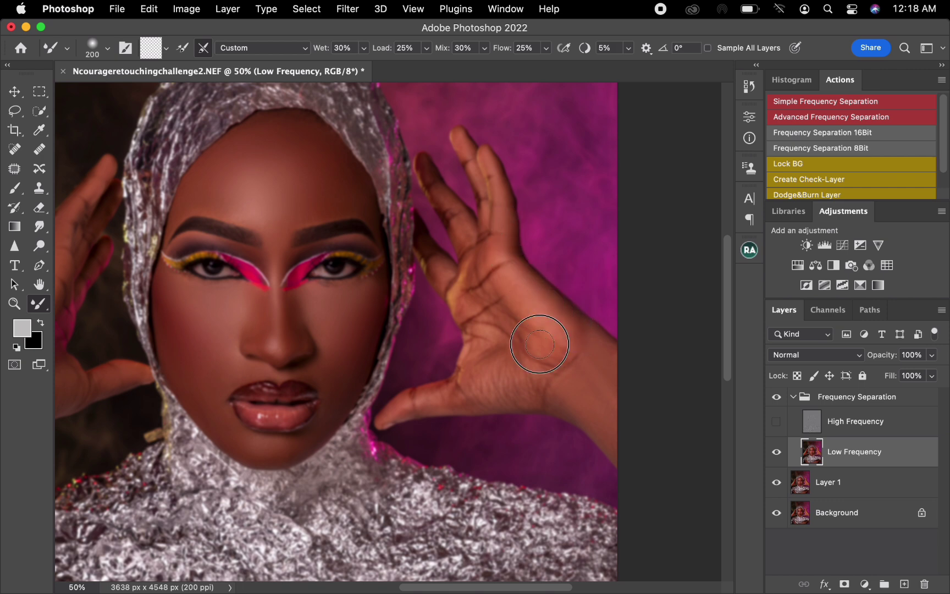
Even out the thumb, central palm and heel of the hand at the picture's right with a Mixer Brush of 150 to 200 pixels
{"action": "key", "text": "bracketright"}
{"action": "key", "text": "bracketleft"}
{"action": "key", "text": "bracketleft"}
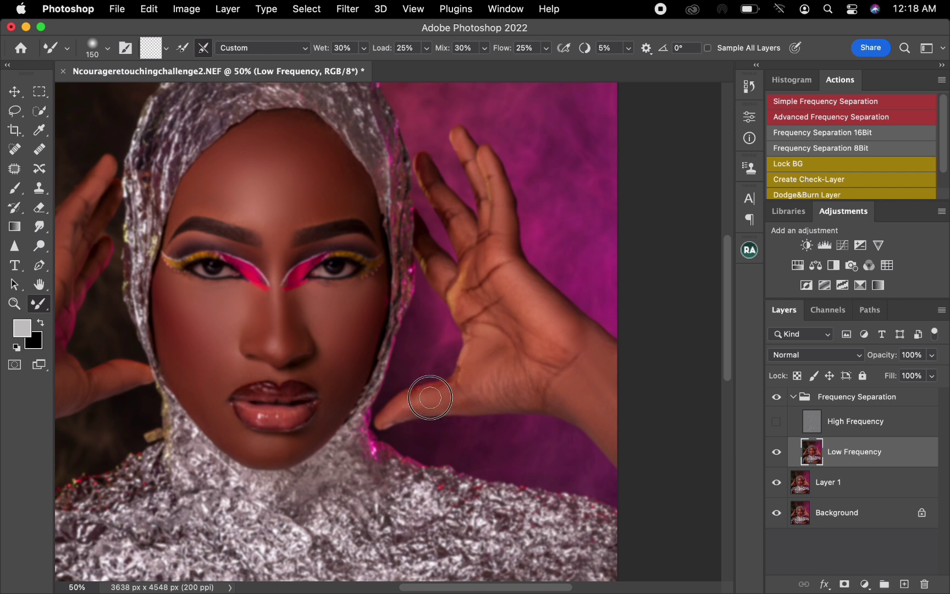
{"action": "key", "text": "bracketright"}
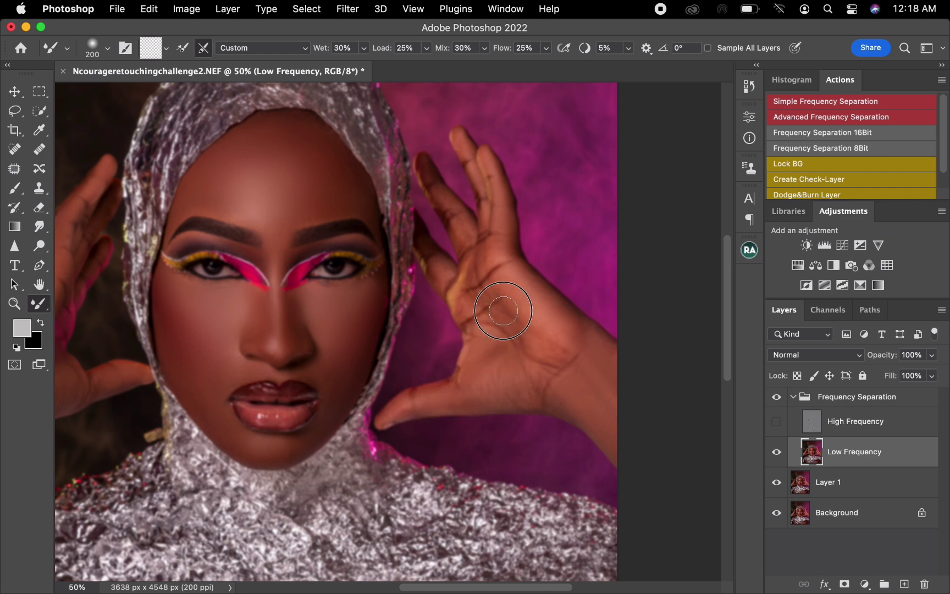
{"action": "key", "text": "bracketright"}
{"action": "left_click_drag", "start_coordinate": [532, 352], "coordinate": [535, 358]}
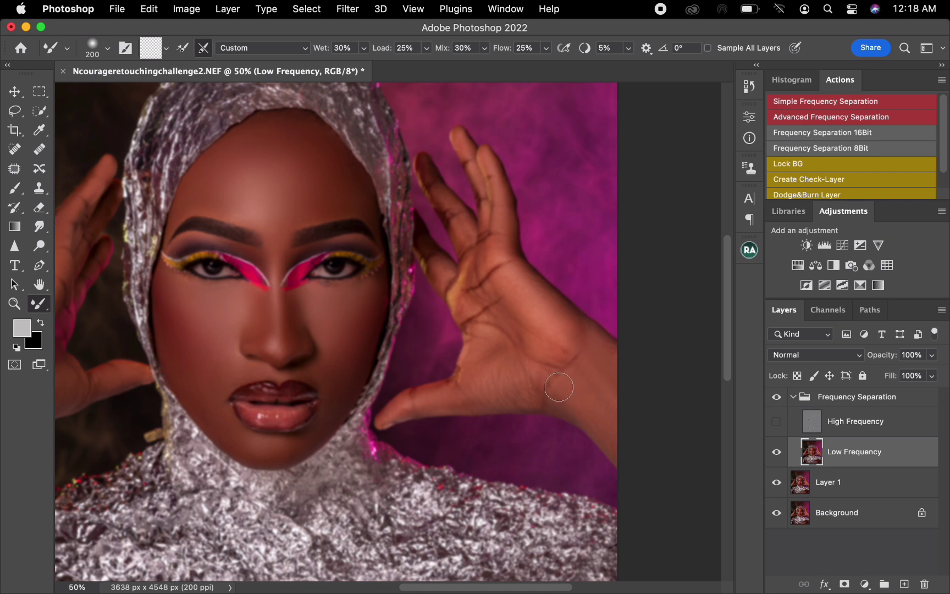
{"action": "left_click_drag", "start_coordinate": [553, 385], "coordinate": [552, 375]}
Smooth the fingers of the hand at the picture's right with a smaller Mixer Brush
{"action": "key", "text": "bracketleft"}
{"action": "key", "text": "bracketleft"}
{"action": "key", "text": "bracketright"}
{"action": "left_click_drag", "start_coordinate": [443, 198], "coordinate": [462, 236]}
{"action": "key", "text": "bracketright"}
Show the High Frequency layer again, compare with the Frequency Separation group off and on, and inspect the skin up close
{"action": "left_click", "coordinate": [851, 428]}
{"action": "left_click", "coordinate": [777, 423]}
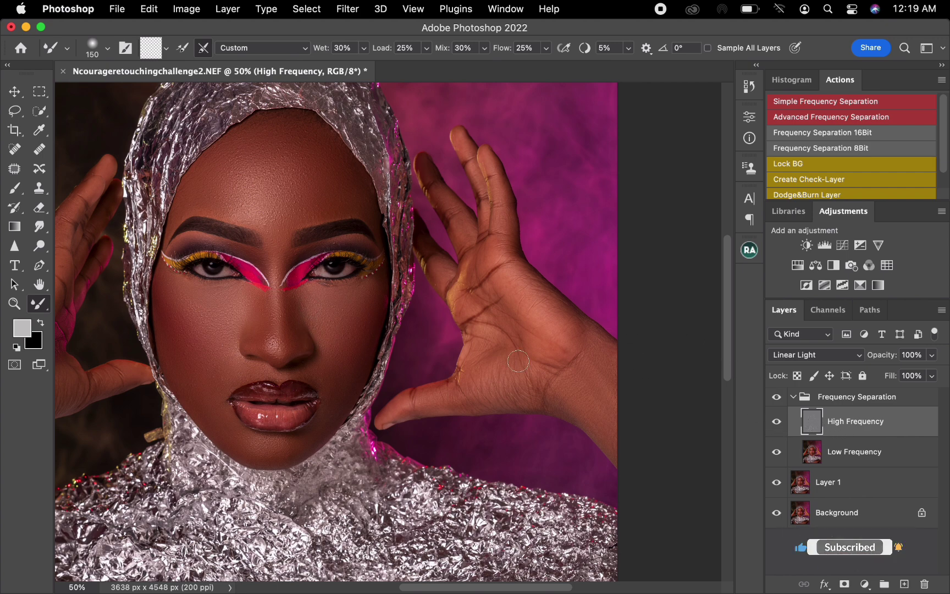
{"action": "left_click", "coordinate": [776, 398]}
{"action": "left_click", "coordinate": [777, 396]}
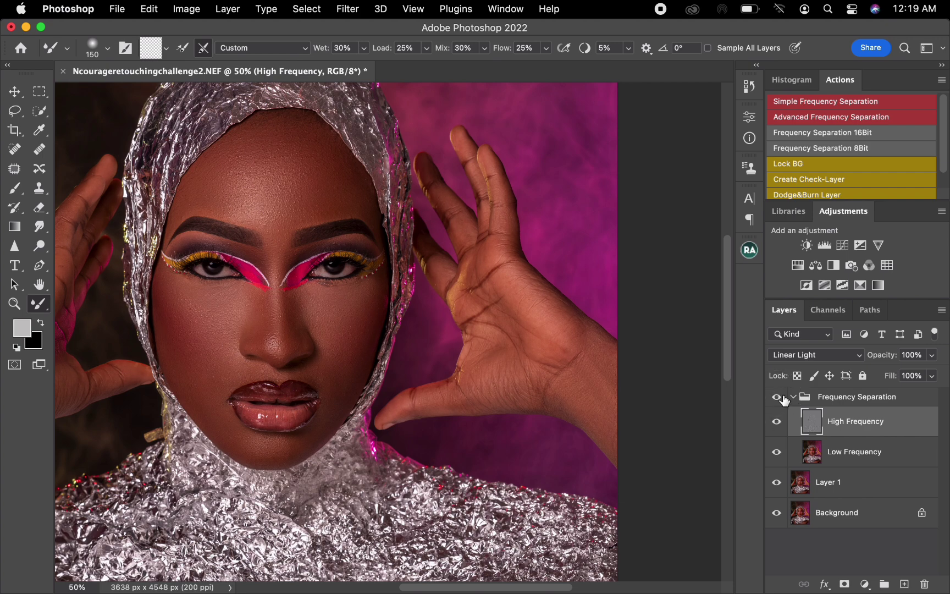
{"action": "key", "text": "z"}
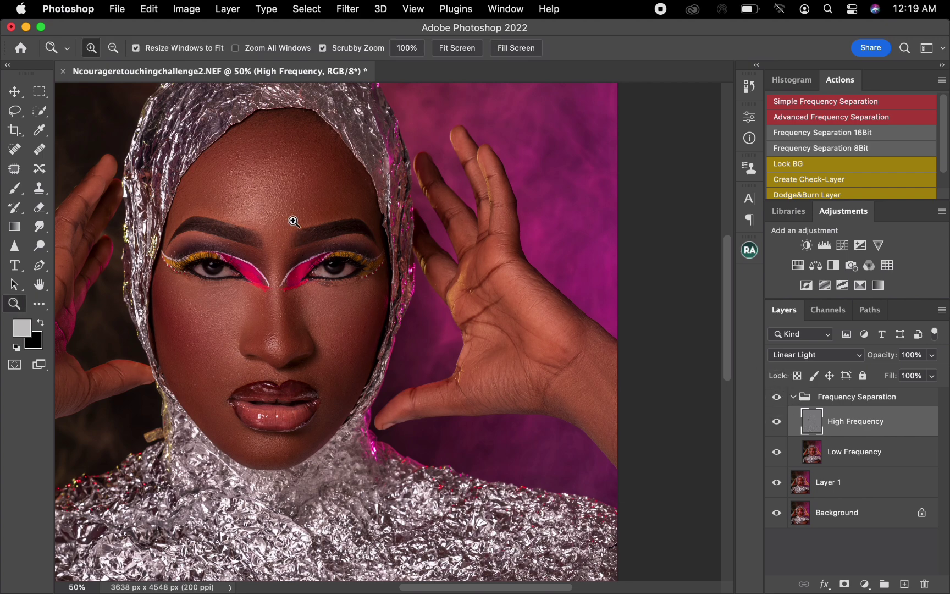
{"action": "left_click_drag", "start_coordinate": [290, 214], "coordinate": [329, 229]}
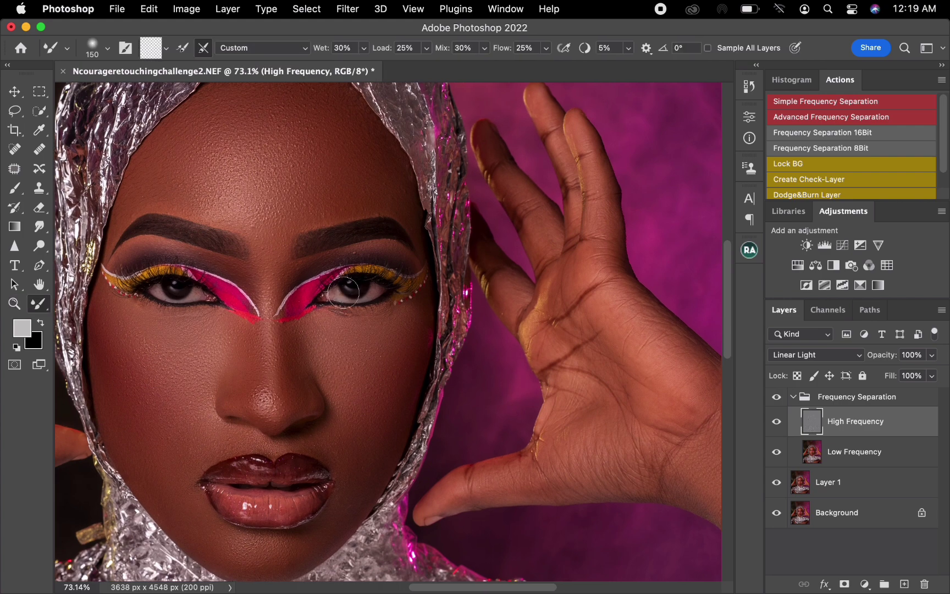
Clean the skin texture of the forehead and the cheek at the picture's right with a 25-pixel Clone Stamp on the High Frequency layer
{"action": "key", "text": "s"}
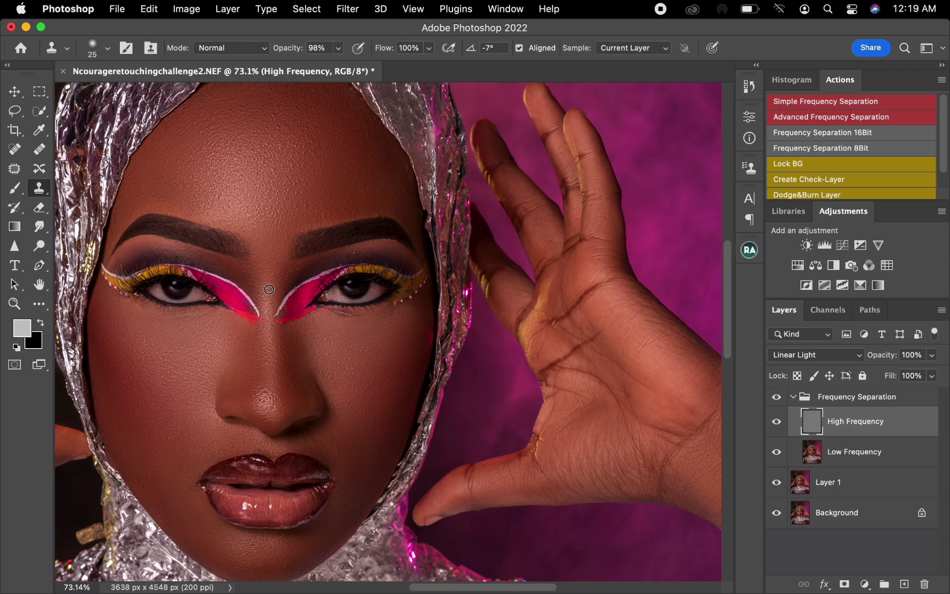
{"action": "left_click", "coordinate": [292, 189], "text": "alt"}
{"action": "left_click", "coordinate": [302, 190]}
{"action": "left_click", "coordinate": [363, 363], "text": "alt"}
{"action": "left_click", "coordinate": [370, 351]}
{"action": "key", "text": "super+minus"}
{"action": "key", "text": "super+minus"}
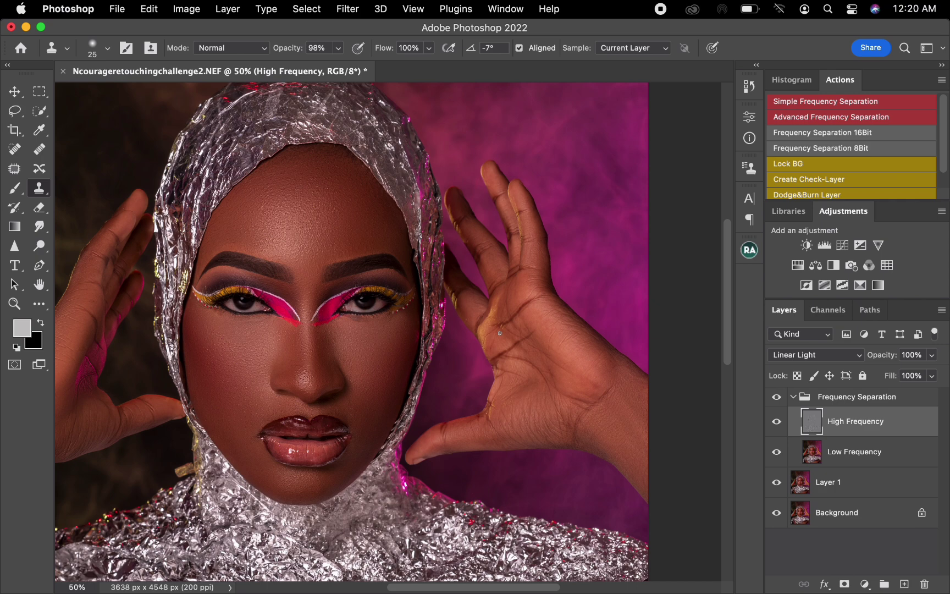
Hide the High Frequency layer and smooth the face on the Low Frequency layer with a Mixer Brush of up to 200 pixels
{"action": "left_click", "coordinate": [876, 454]}
{"action": "left_click", "coordinate": [776, 421]}
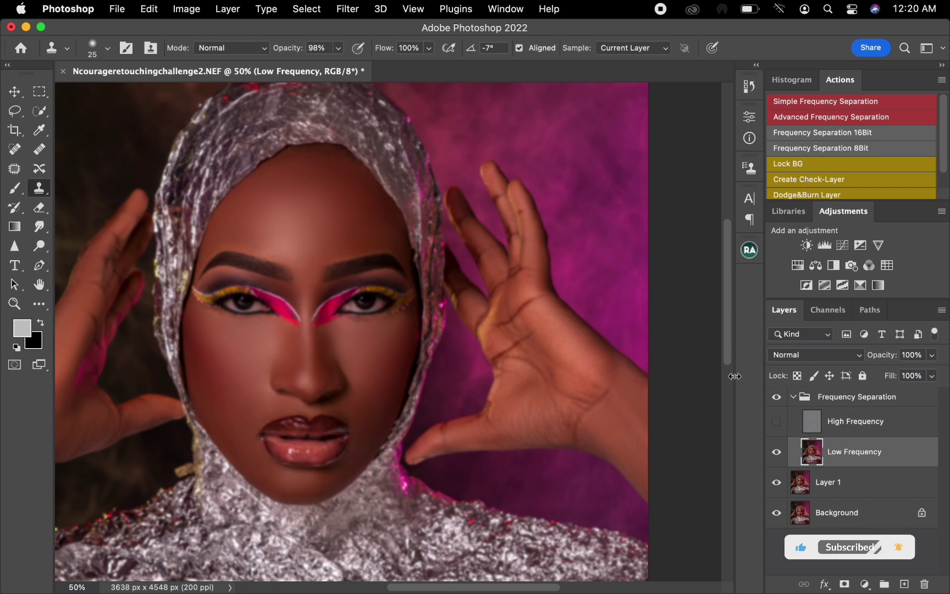
{"action": "left_click", "coordinate": [40, 304]}
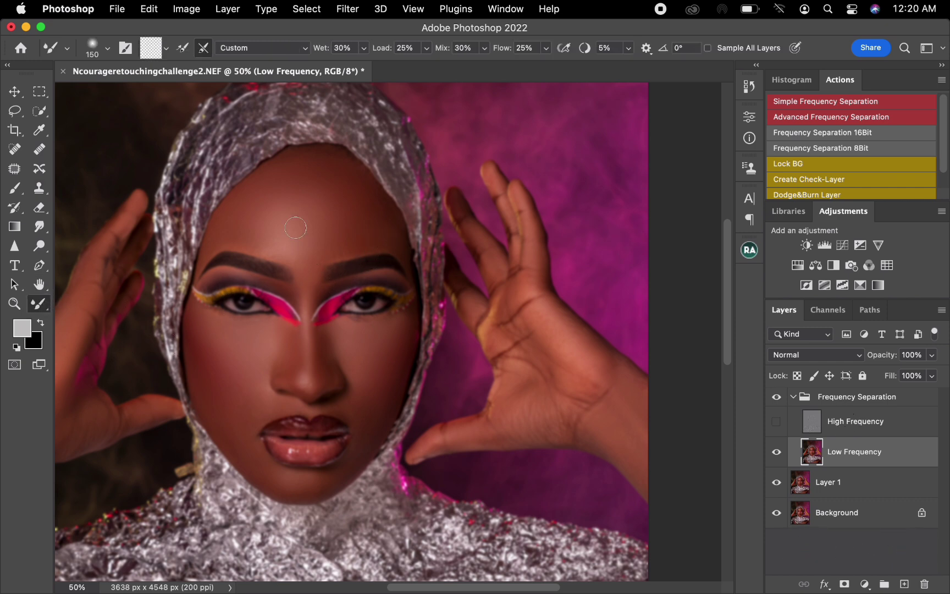
{"action": "key", "text": "bracketright"}
{"action": "key", "text": "bracketright"}
{"action": "key", "text": "bracketleft"}
{"action": "key", "text": "bracketleft"}
{"action": "key", "text": "bracketleft"}
{"action": "key", "text": "bracketright"}
{"action": "key", "text": "bracketright"}
{"action": "key", "text": "bracketright"}
{"action": "key", "text": "bracketright"}
{"action": "key", "text": "bracketright"}
{"action": "left_click_drag", "start_coordinate": [282, 414], "coordinate": [427, 378]}
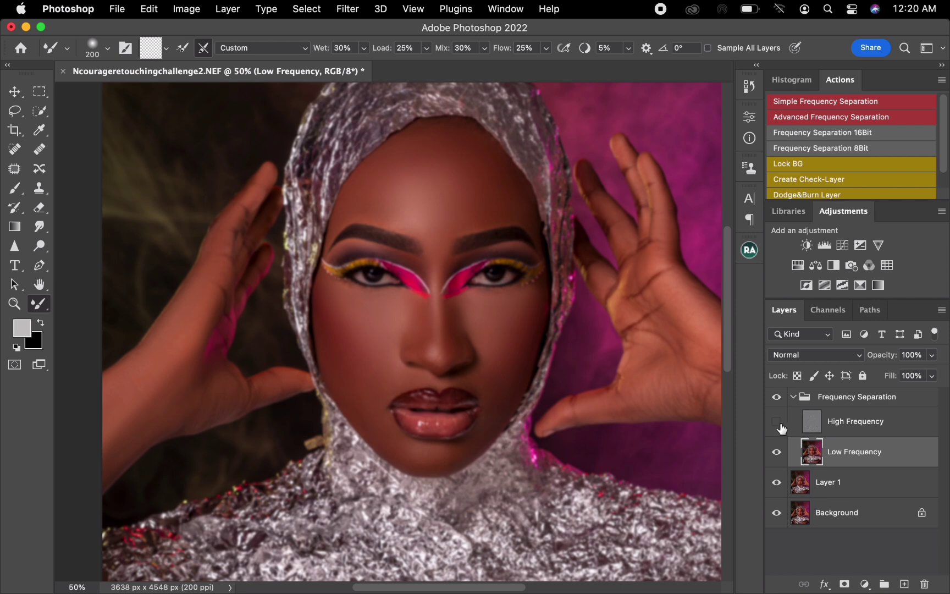
Check the face with the High Frequency layer shown, undo the last change and hide the layer again
{"action": "left_click", "coordinate": [776, 421]}
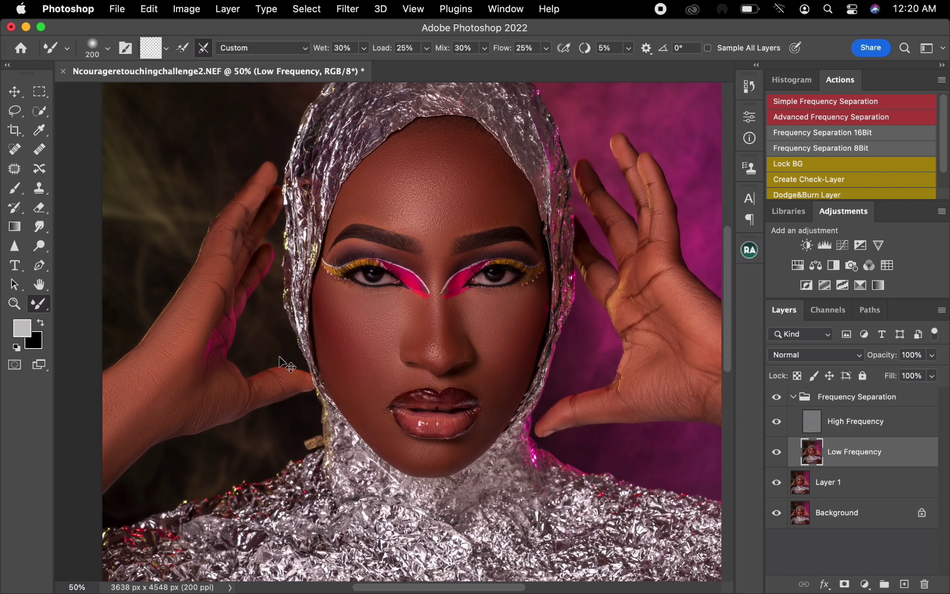
{"action": "key", "text": "super+z"}
{"action": "left_click", "coordinate": [776, 422]}
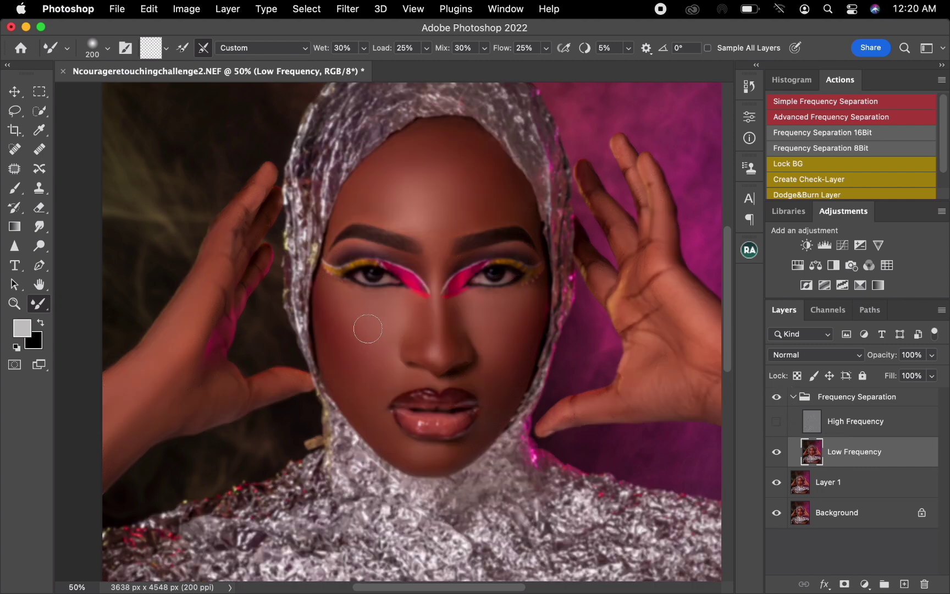
Blend the tones of both cheeks on the Low Frequency layer with the 200-pixel Mixer Brush
{"action": "left_click_drag", "start_coordinate": [353, 316], "coordinate": [345, 311]}
{"action": "left_click_drag", "start_coordinate": [348, 309], "coordinate": [369, 316]}
{"action": "mouse_move", "coordinate": [511, 312]}
{"action": "left_mouse_down"}
{"action": "mouse_move", "coordinate": [528, 292]}
{"action": "mouse_move", "coordinate": [505, 370]}
{"action": "left_mouse_up"}
{"action": "left_click_drag", "start_coordinate": [507, 369], "coordinate": [513, 360]}
Smooth the chest and the shoulder at the picture's right with a Mixer Brush of 200 to 300 pixels
{"action": "scroll", "coordinate": [521, 369], "scroll_direction": "down", "scroll_amount": 3}
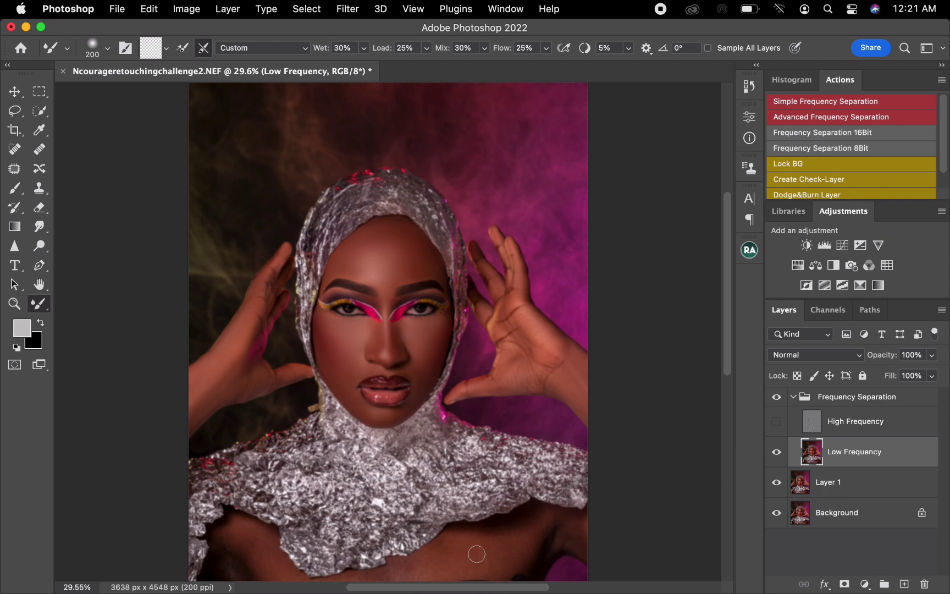
{"action": "left_click_drag", "start_coordinate": [469, 566], "coordinate": [495, 566]}
{"action": "scroll", "coordinate": [460, 342], "scroll_direction": "down", "scroll_amount": 5}
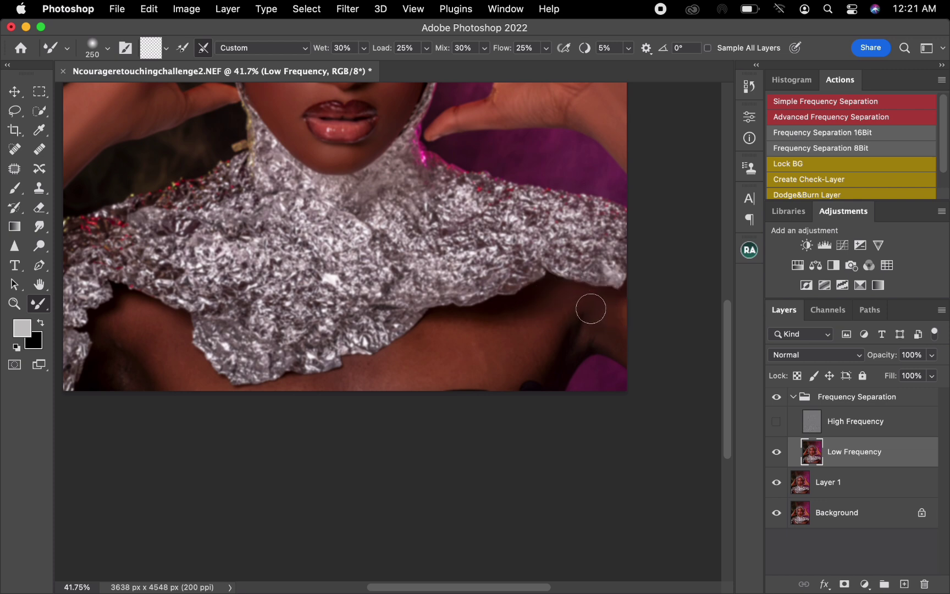
{"action": "key", "text": "bracketright"}
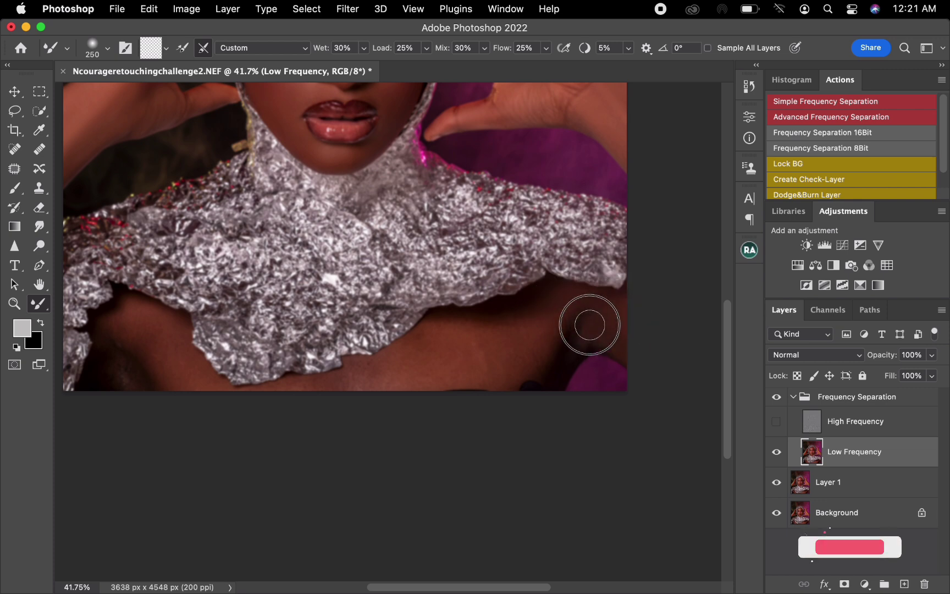
{"action": "key", "text": "bracketright"}
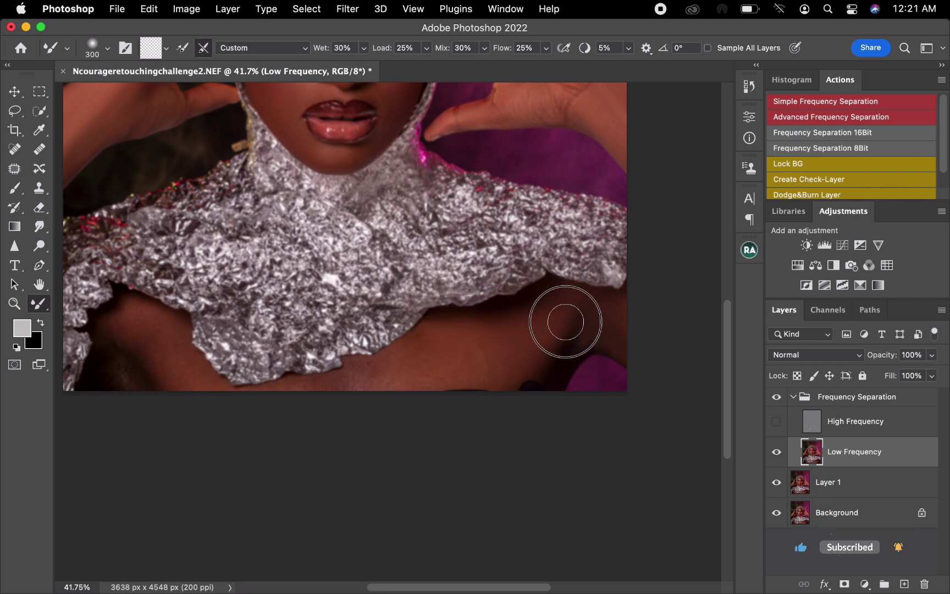
{"action": "mouse_move", "coordinate": [461, 366]}
{"action": "left_mouse_down"}
{"action": "mouse_move", "coordinate": [469, 342]}
{"action": "mouse_move", "coordinate": [412, 356]}
{"action": "mouse_move", "coordinate": [431, 332]}
{"action": "mouse_move", "coordinate": [370, 378]}
{"action": "mouse_move", "coordinate": [455, 375]}
{"action": "mouse_move", "coordinate": [478, 357]}
{"action": "left_mouse_up"}
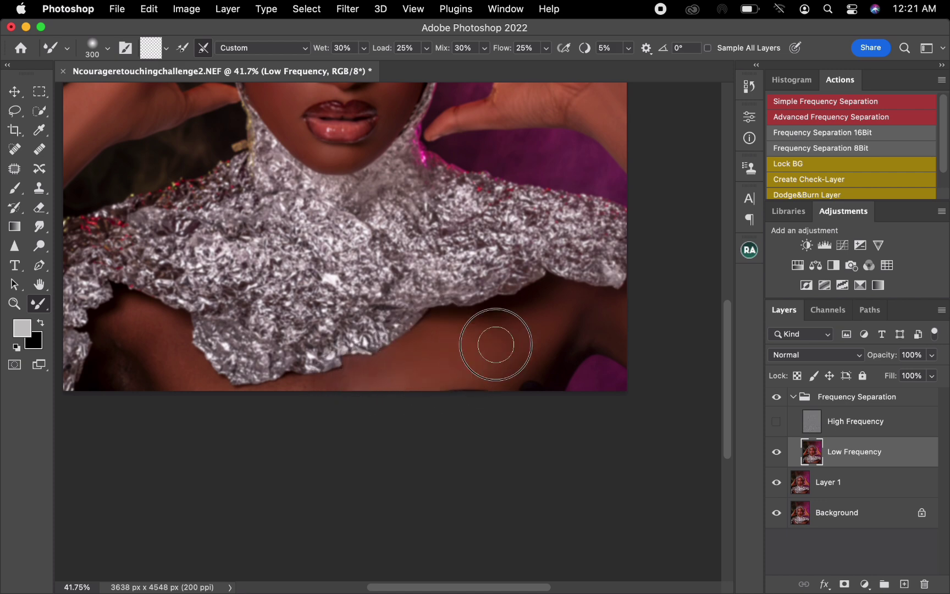
Even out the shoulder skin at the picture's left, below the foil, with a Mixer Brush of up to 300 pixels
{"action": "key", "text": "bracketleft"}
{"action": "mouse_move", "coordinate": [167, 351]}
{"action": "left_mouse_down"}
{"action": "mouse_move", "coordinate": [112, 324]}
{"action": "mouse_move", "coordinate": [134, 314]}
{"action": "mouse_move", "coordinate": [134, 326]}
{"action": "left_mouse_up"}
{"action": "key", "text": "bracketright"}
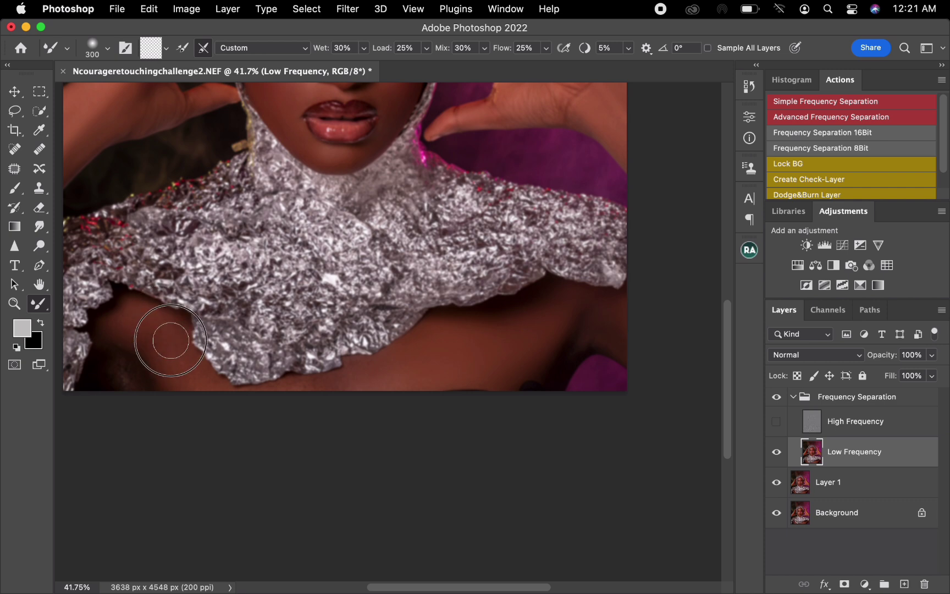
{"action": "mouse_move", "coordinate": [128, 366]}
{"action": "left_mouse_down"}
{"action": "mouse_move", "coordinate": [116, 375]}
{"action": "mouse_move", "coordinate": [111, 365]}
{"action": "mouse_move", "coordinate": [173, 377]}
{"action": "mouse_move", "coordinate": [181, 363]}
{"action": "mouse_move", "coordinate": [160, 330]}
{"action": "mouse_move", "coordinate": [139, 321]}
{"action": "mouse_move", "coordinate": [176, 368]}
{"action": "left_mouse_up"}
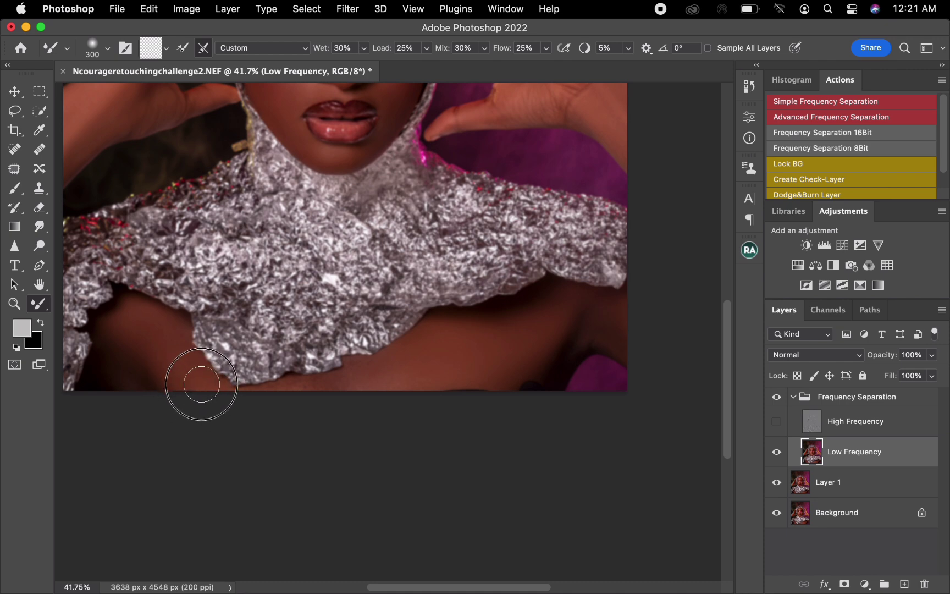
Blend the chest skin along the foil's lower edge with the Mixer Brush, varying its size from 125 to 300 pixels
{"action": "key", "text": "bracketleft"}
{"action": "key", "text": "bracketleft"}
{"action": "key", "text": "bracketleft"}
{"action": "key", "text": "bracketleft"}
{"action": "key", "text": "bracketleft"}
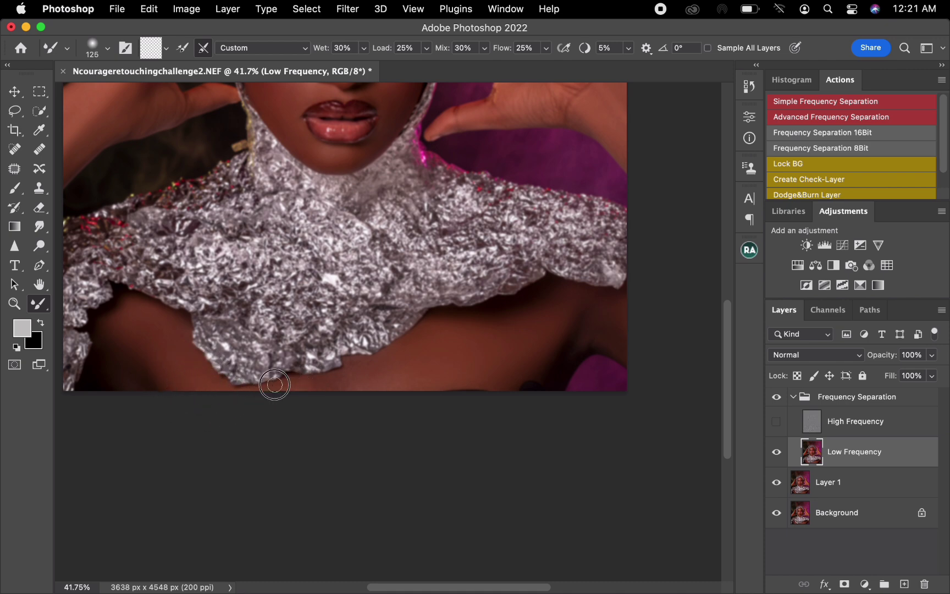
{"action": "key", "text": "bracketright"}
{"action": "key", "text": "bracketright"}
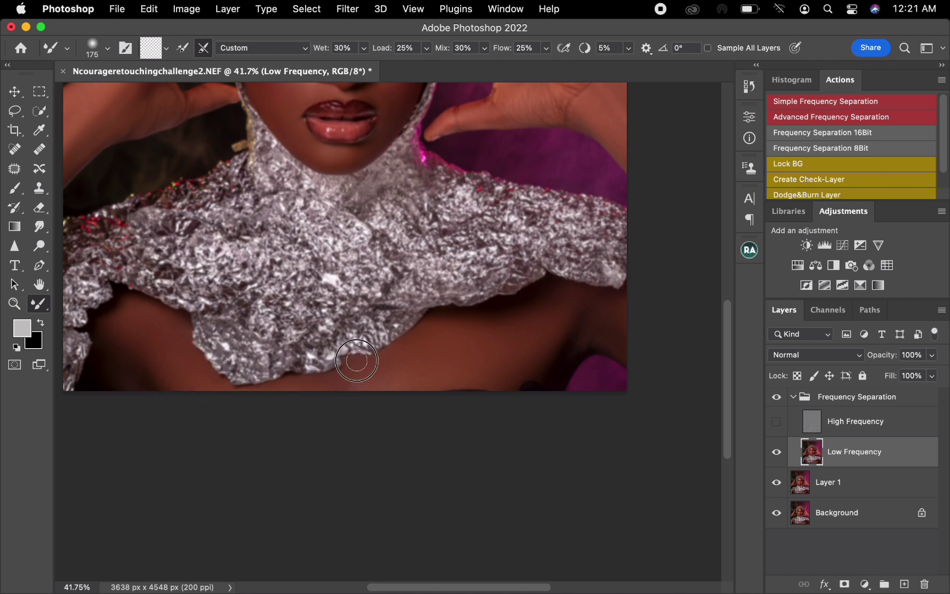
{"action": "key", "text": "bracketright"}
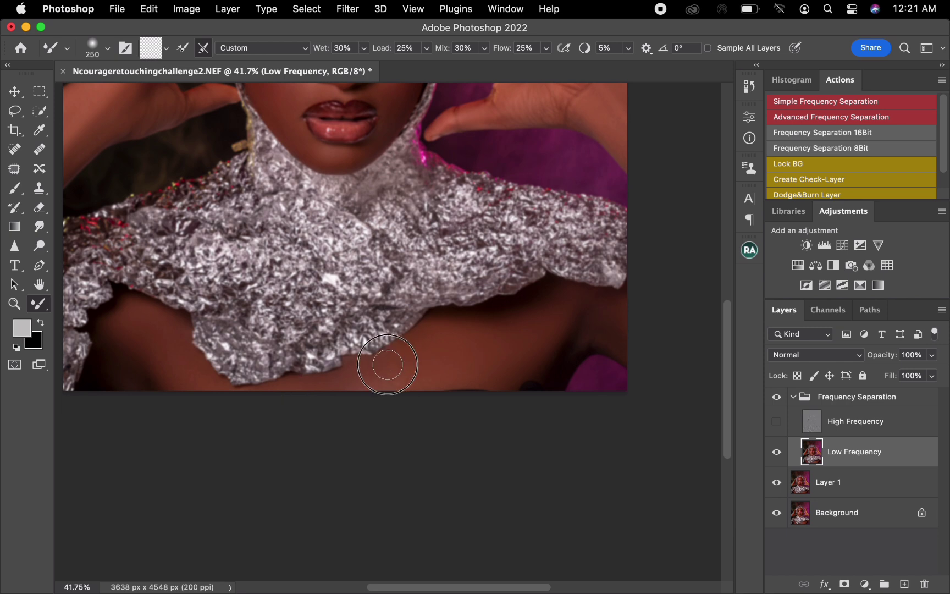
{"action": "key", "text": "bracketright"}
{"action": "key", "text": "bracketright"}
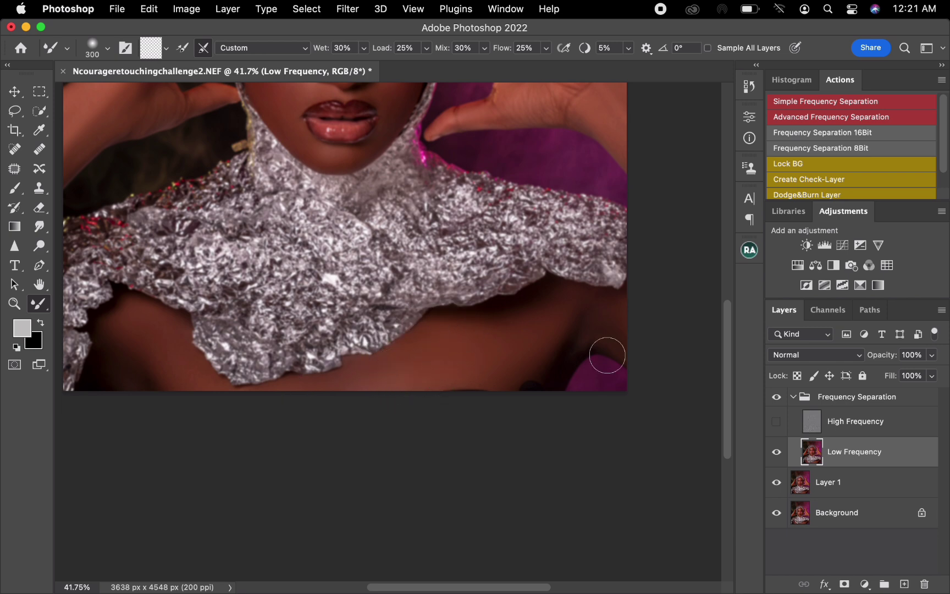
Show the High Frequency layer and clean the chest and shoulder texture at the picture's right with a 30-pixel Clone Stamp
{"action": "left_click", "coordinate": [776, 422]}
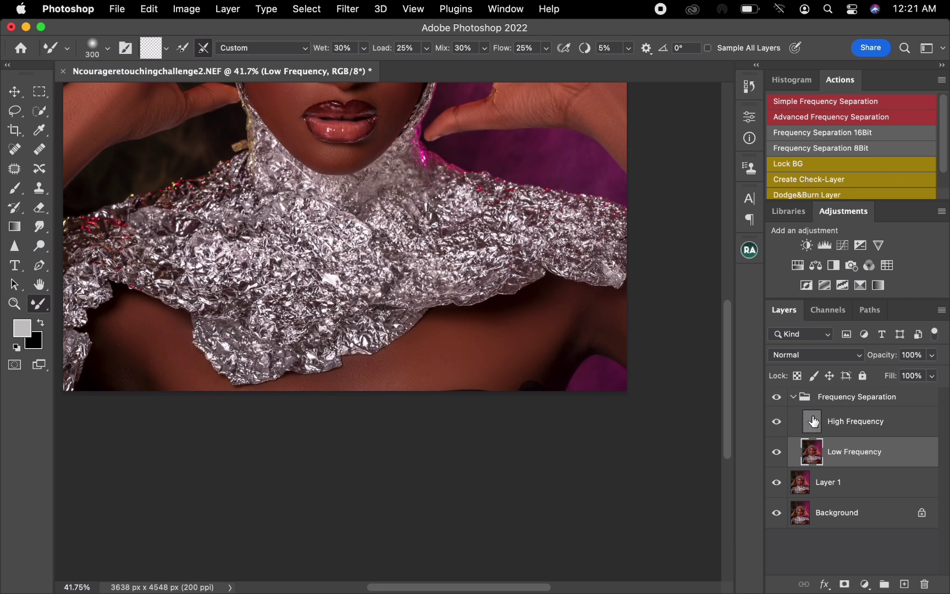
{"action": "left_click", "coordinate": [814, 421]}
{"action": "key", "text": "s"}
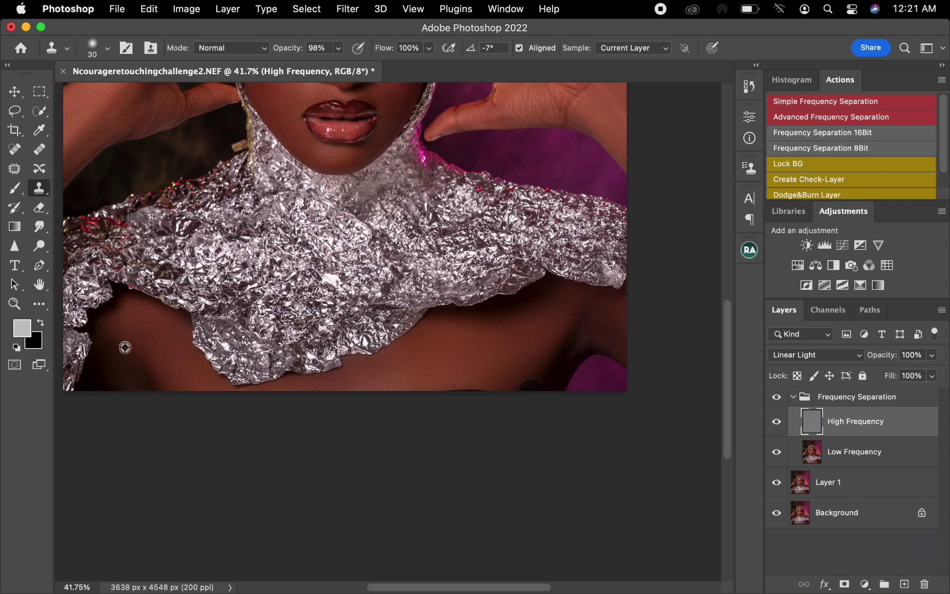
{"action": "left_click_drag", "start_coordinate": [540, 373], "coordinate": [540, 366]}
{"action": "mouse_move", "coordinate": [565, 310]}
{"action": "left_mouse_down"}
{"action": "mouse_move", "coordinate": [582, 311]}
{"action": "mouse_move", "coordinate": [585, 294]}
{"action": "left_mouse_up"}
{"action": "left_click_drag", "start_coordinate": [592, 342], "coordinate": [593, 338]}
Compare the whole portrait with the Frequency Separation group hidden and shown
{"action": "scroll", "coordinate": [598, 344], "scroll_direction": "down", "scroll_amount": 2}
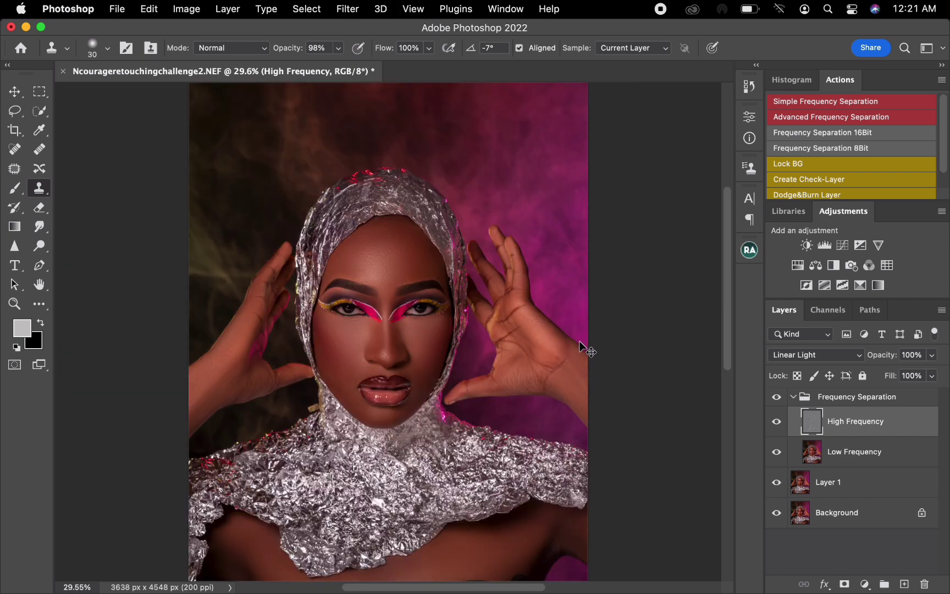
{"action": "left_click", "coordinate": [777, 399]}
{"action": "left_click", "coordinate": [781, 402]}
{"action": "left_click", "coordinate": [777, 401]}
{"action": "left_click", "coordinate": [776, 399]}
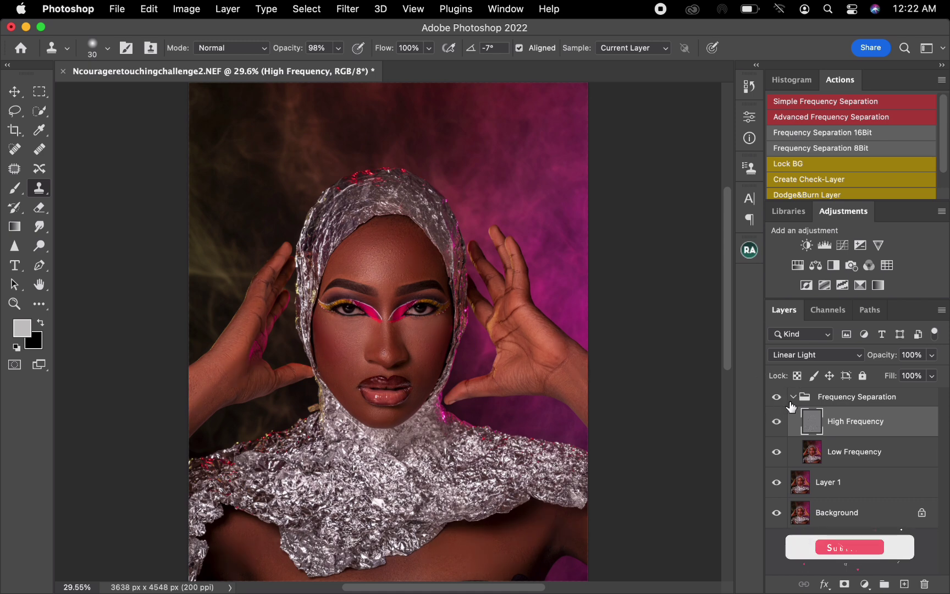